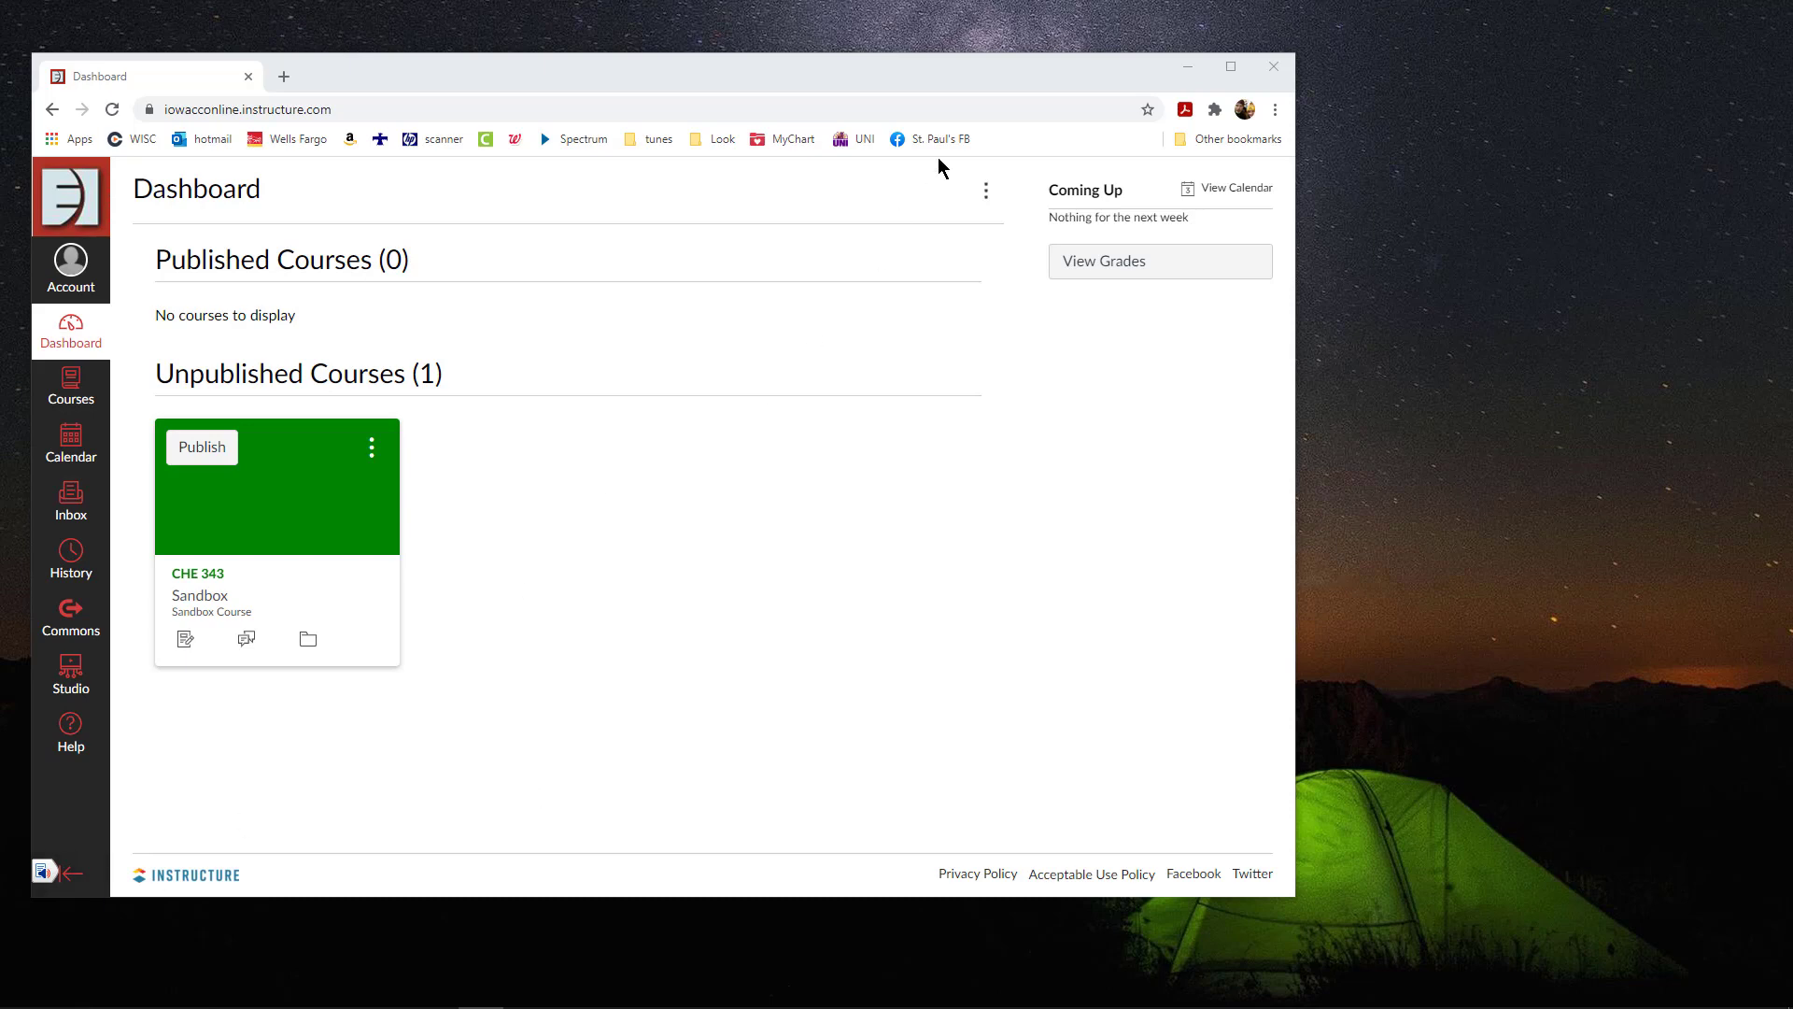
Step: Maximize the browser window and open the CHE 343 Sandbox course from the dashboard
left_click(1231, 66)
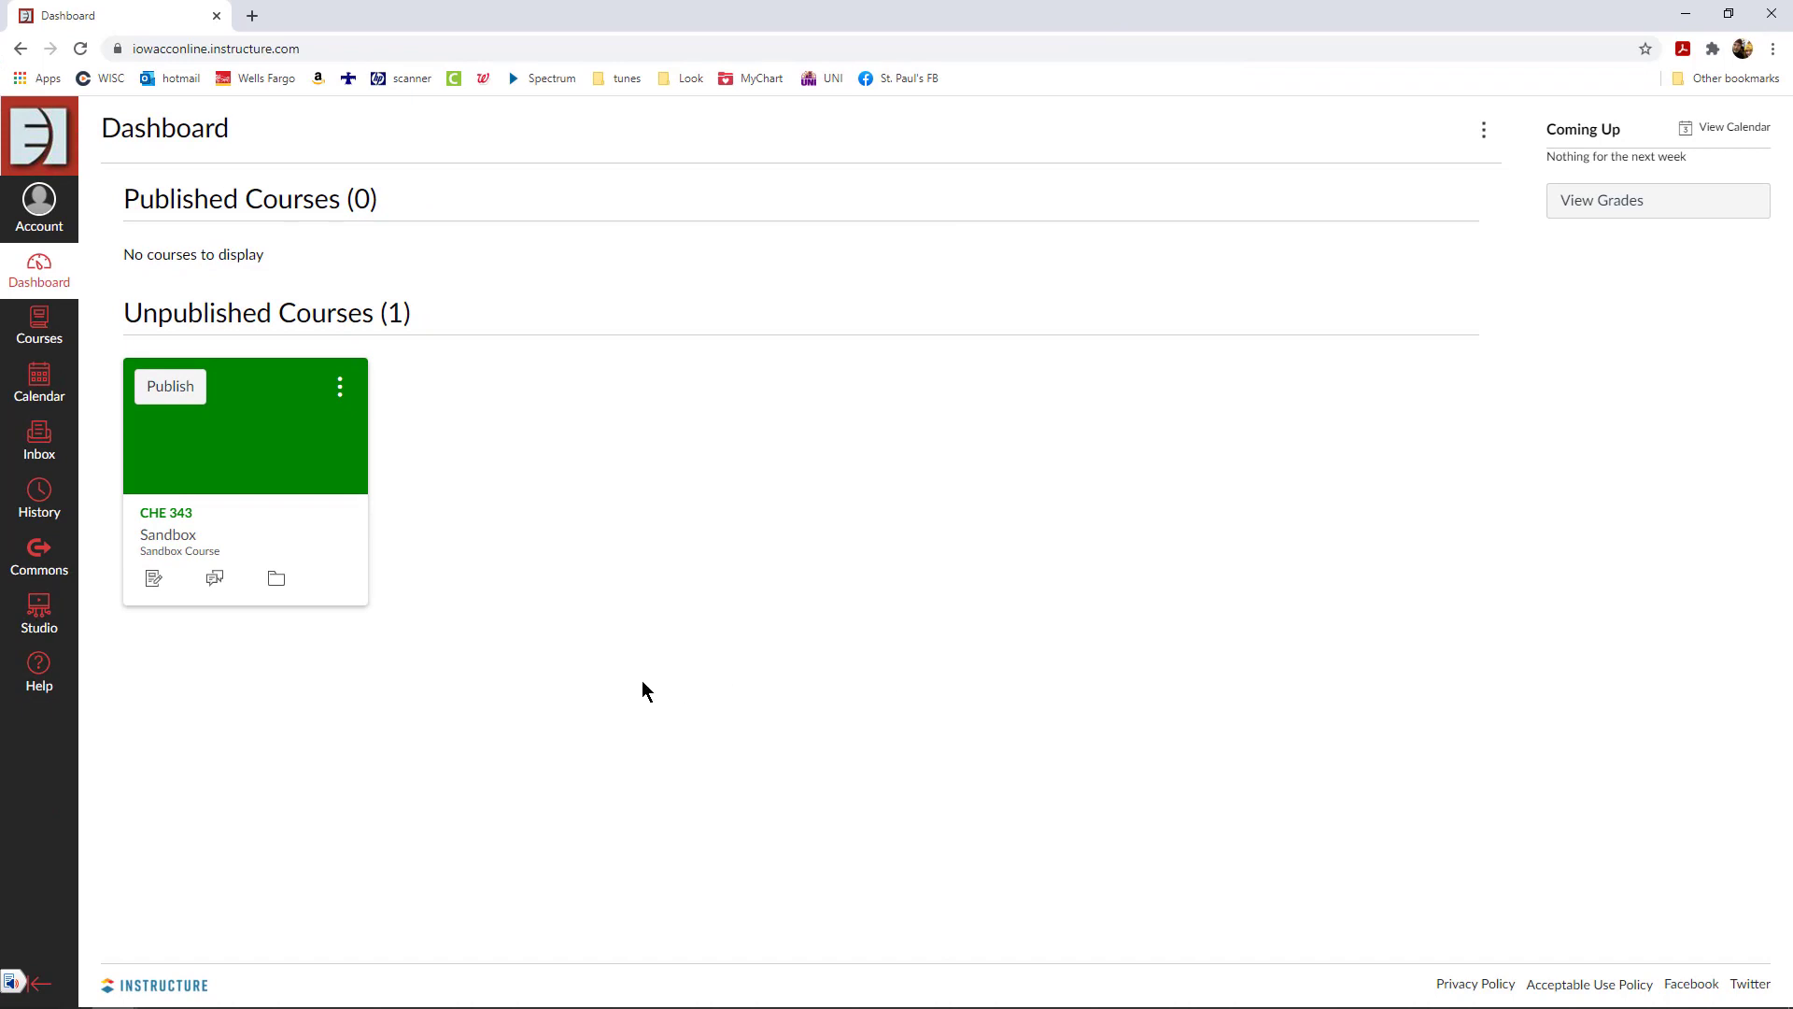
left_click(261, 457)
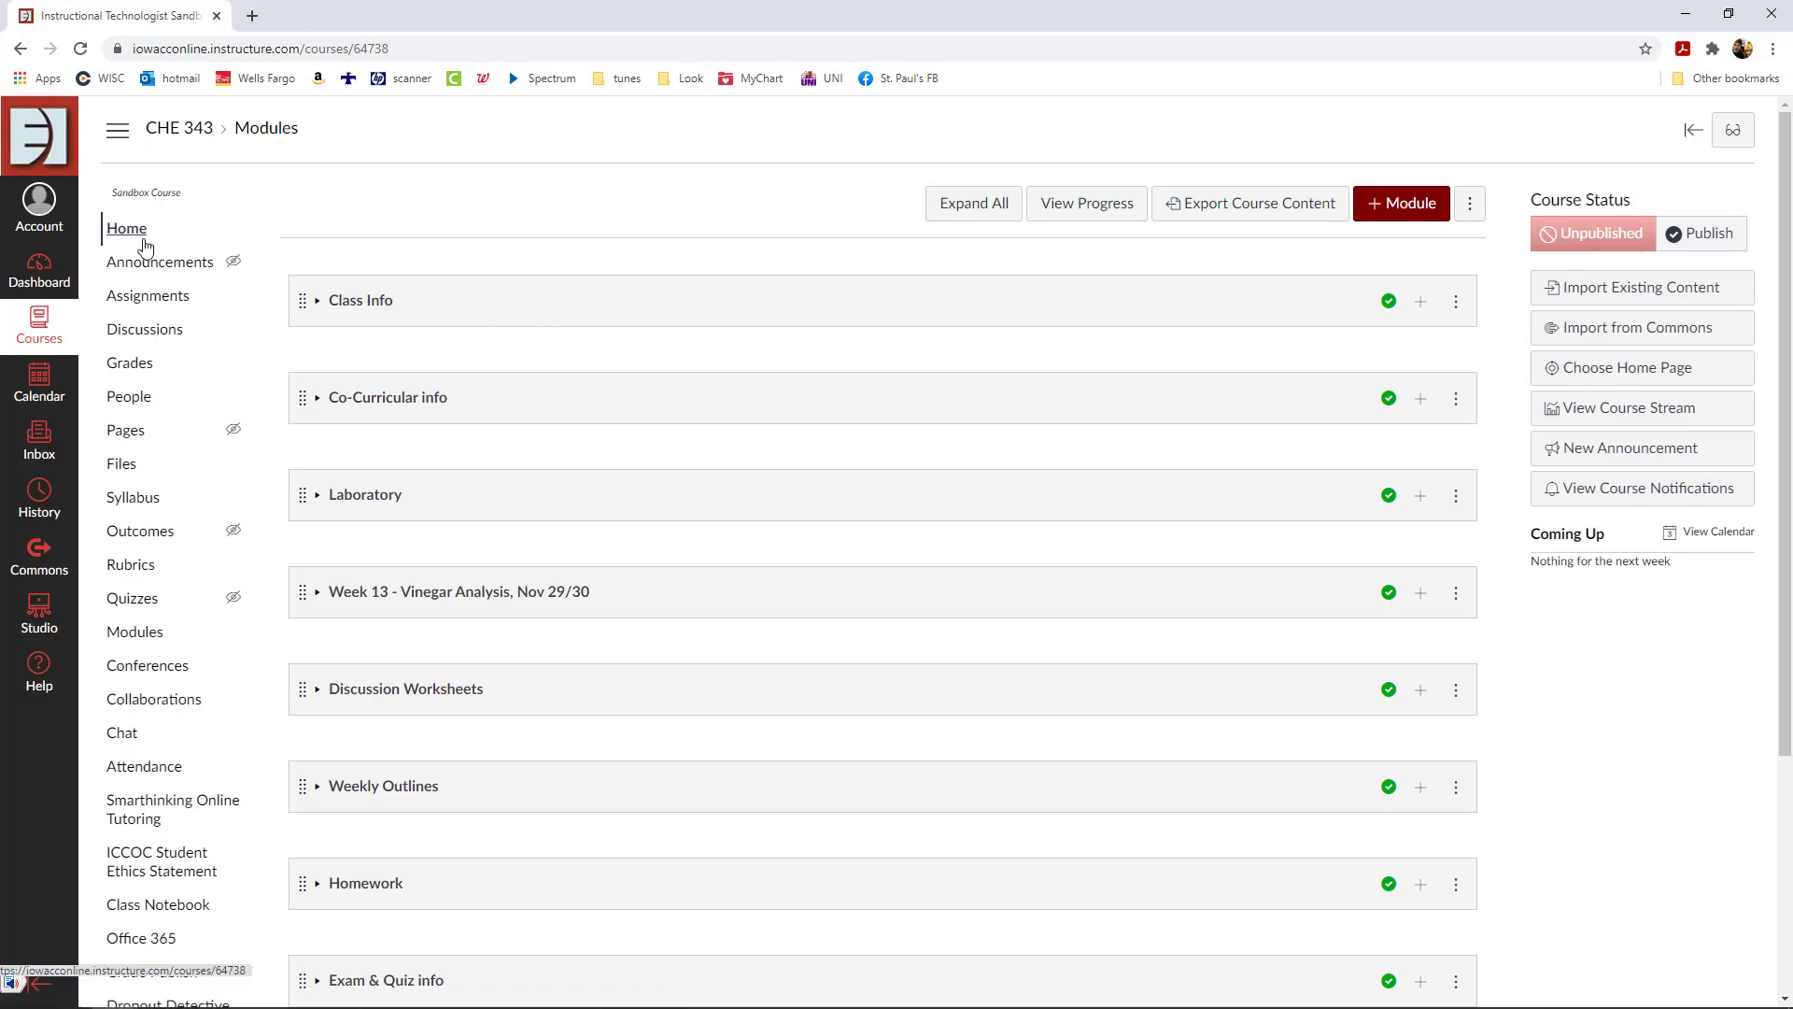
scroll(417, 467, "down", 3)
scroll(418, 479, "up", 3)
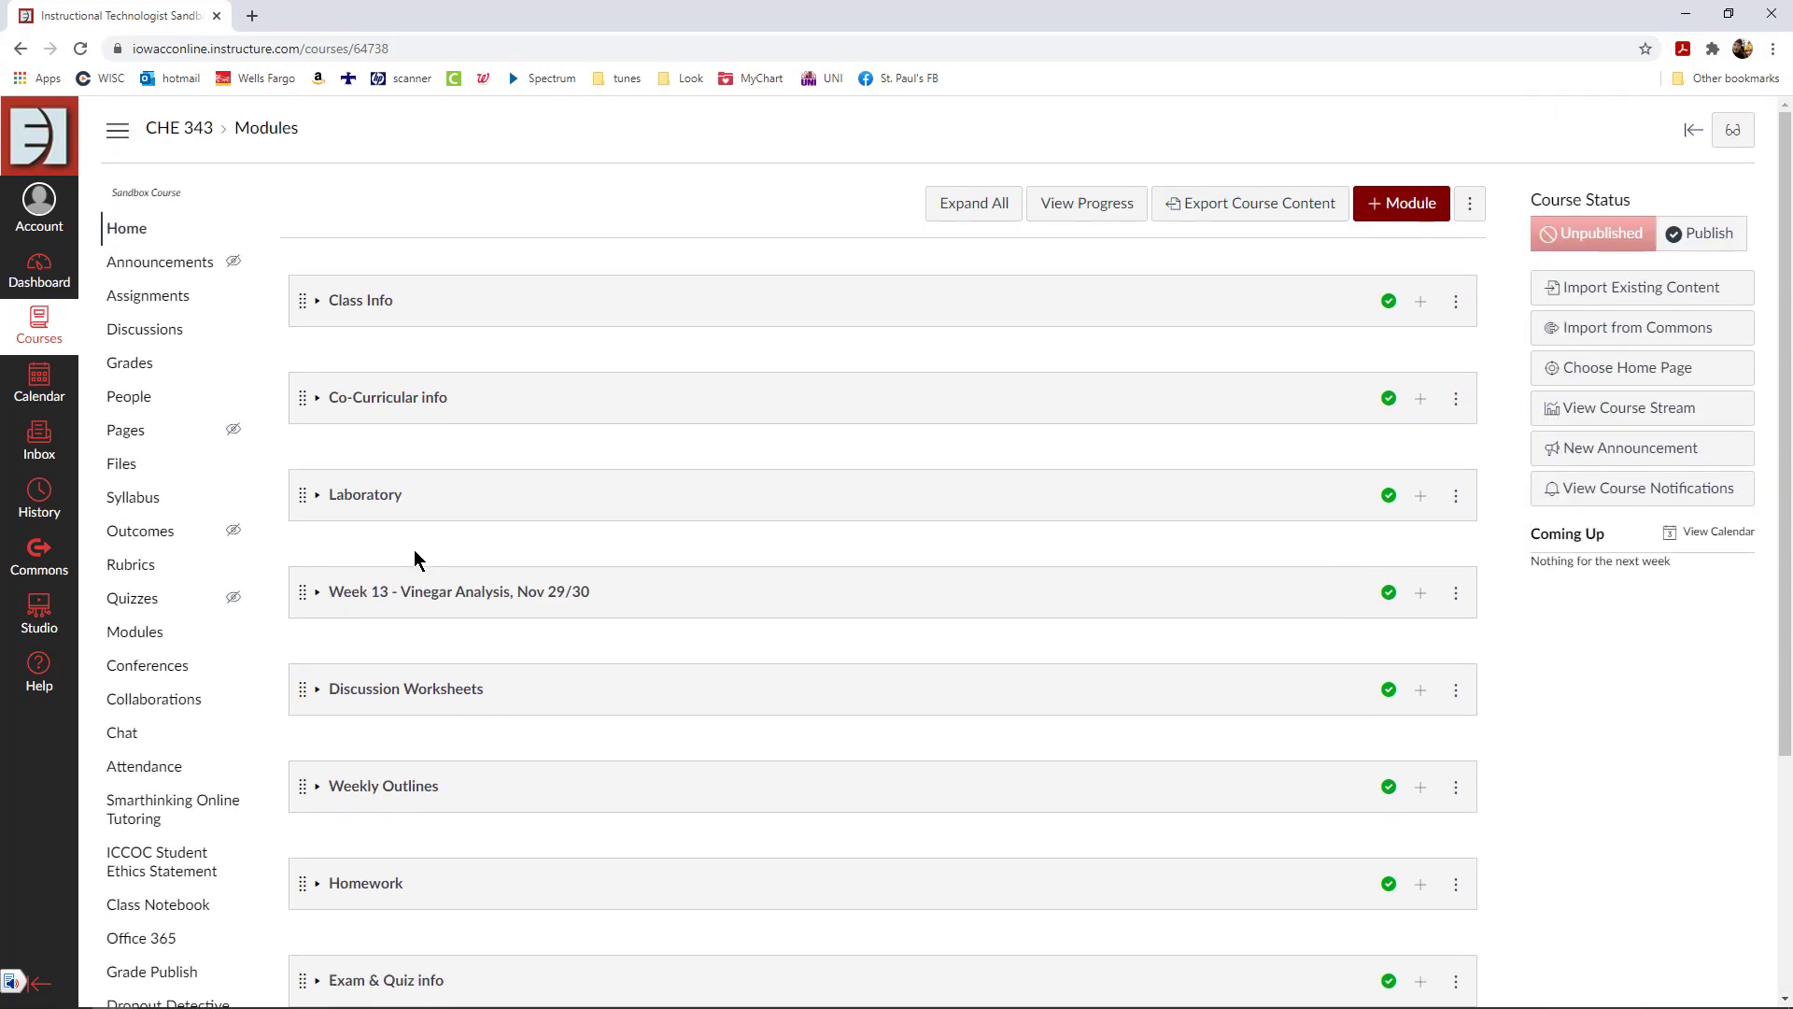
Step: Open the course's Modules page and look through the list of modules
left_click(140, 641)
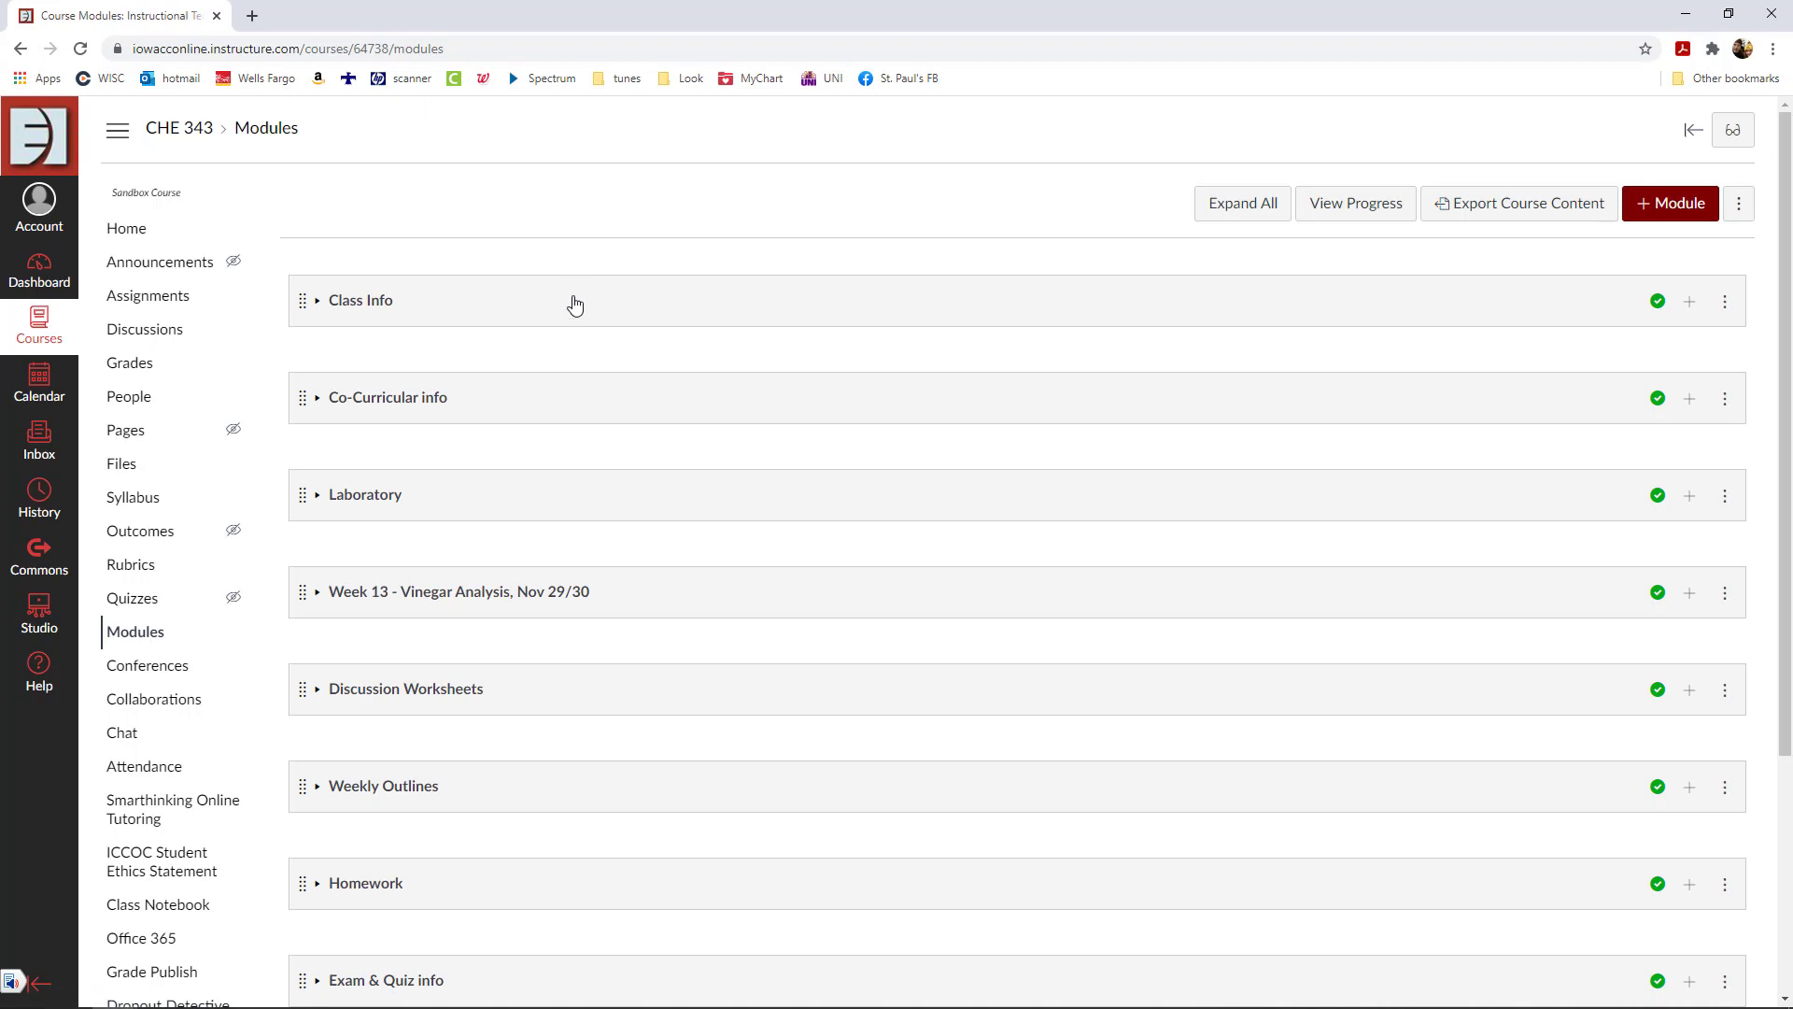
scroll(572, 383, "down", 4)
scroll(572, 379, "up", 4)
Step: Open the course's Discussions page and look over the existing discussions
left_click(152, 334)
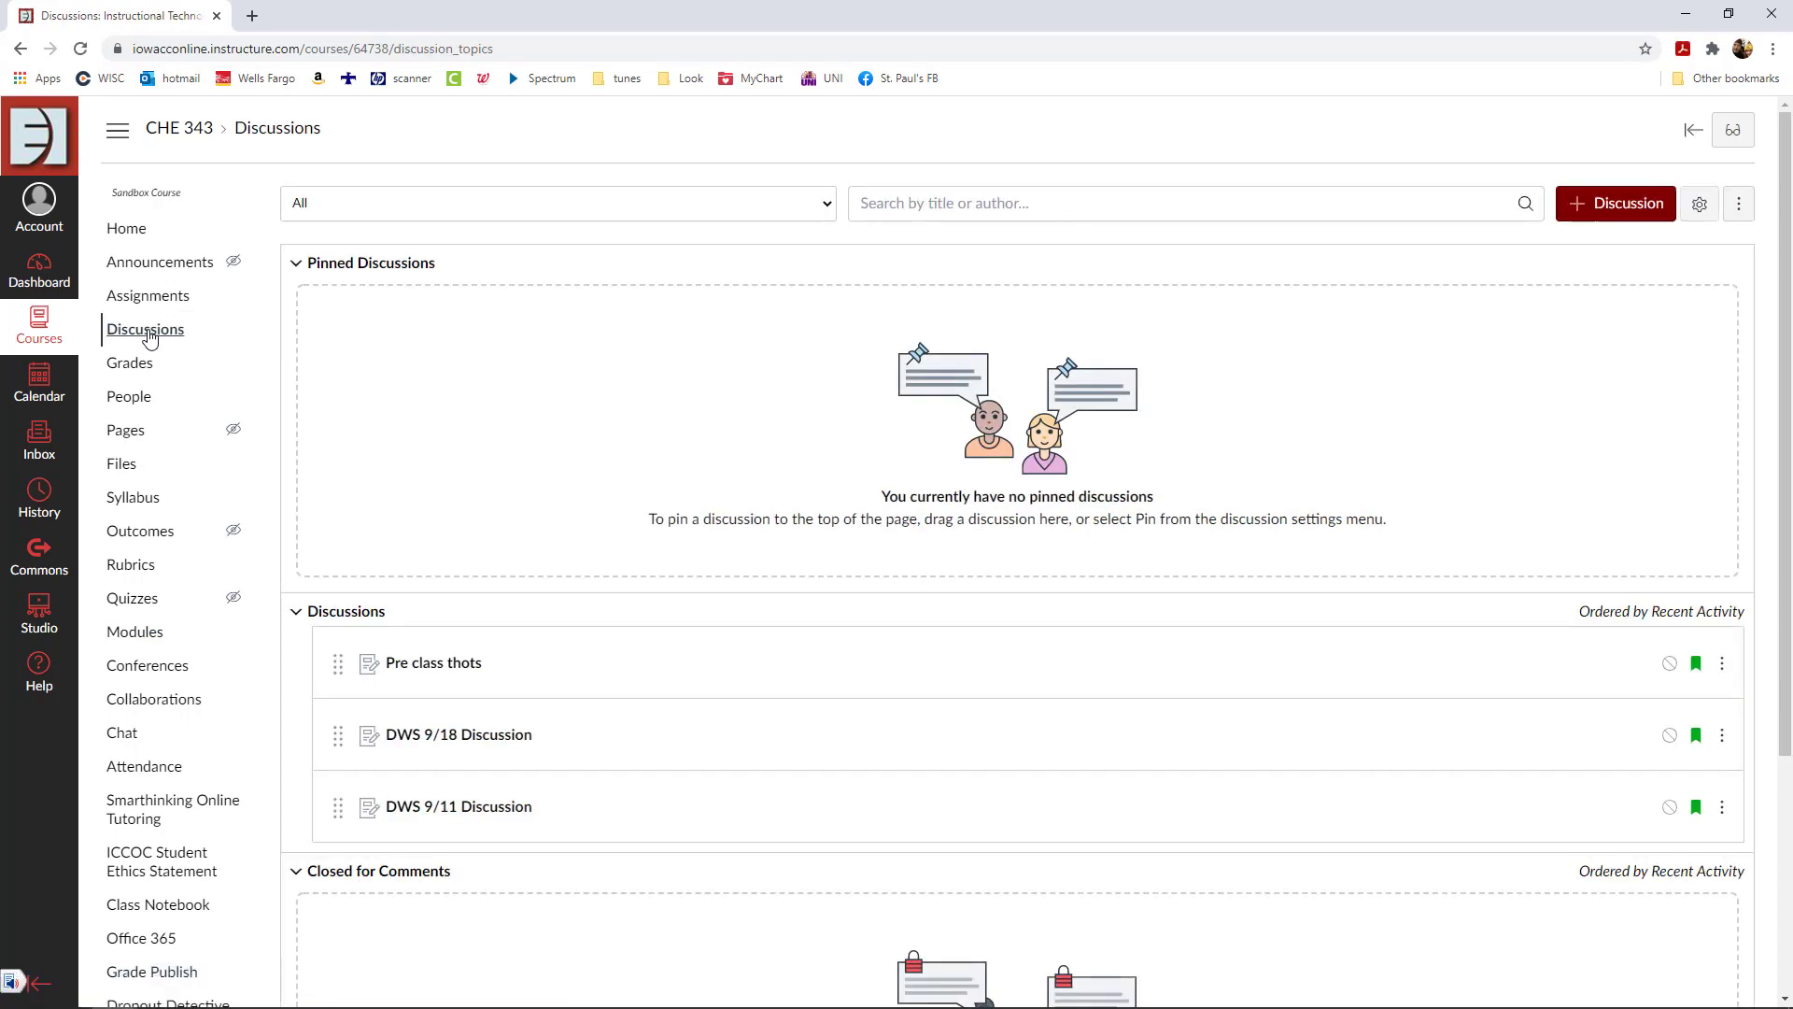
scroll(583, 696, "down", 2)
scroll(581, 697, "down", 1)
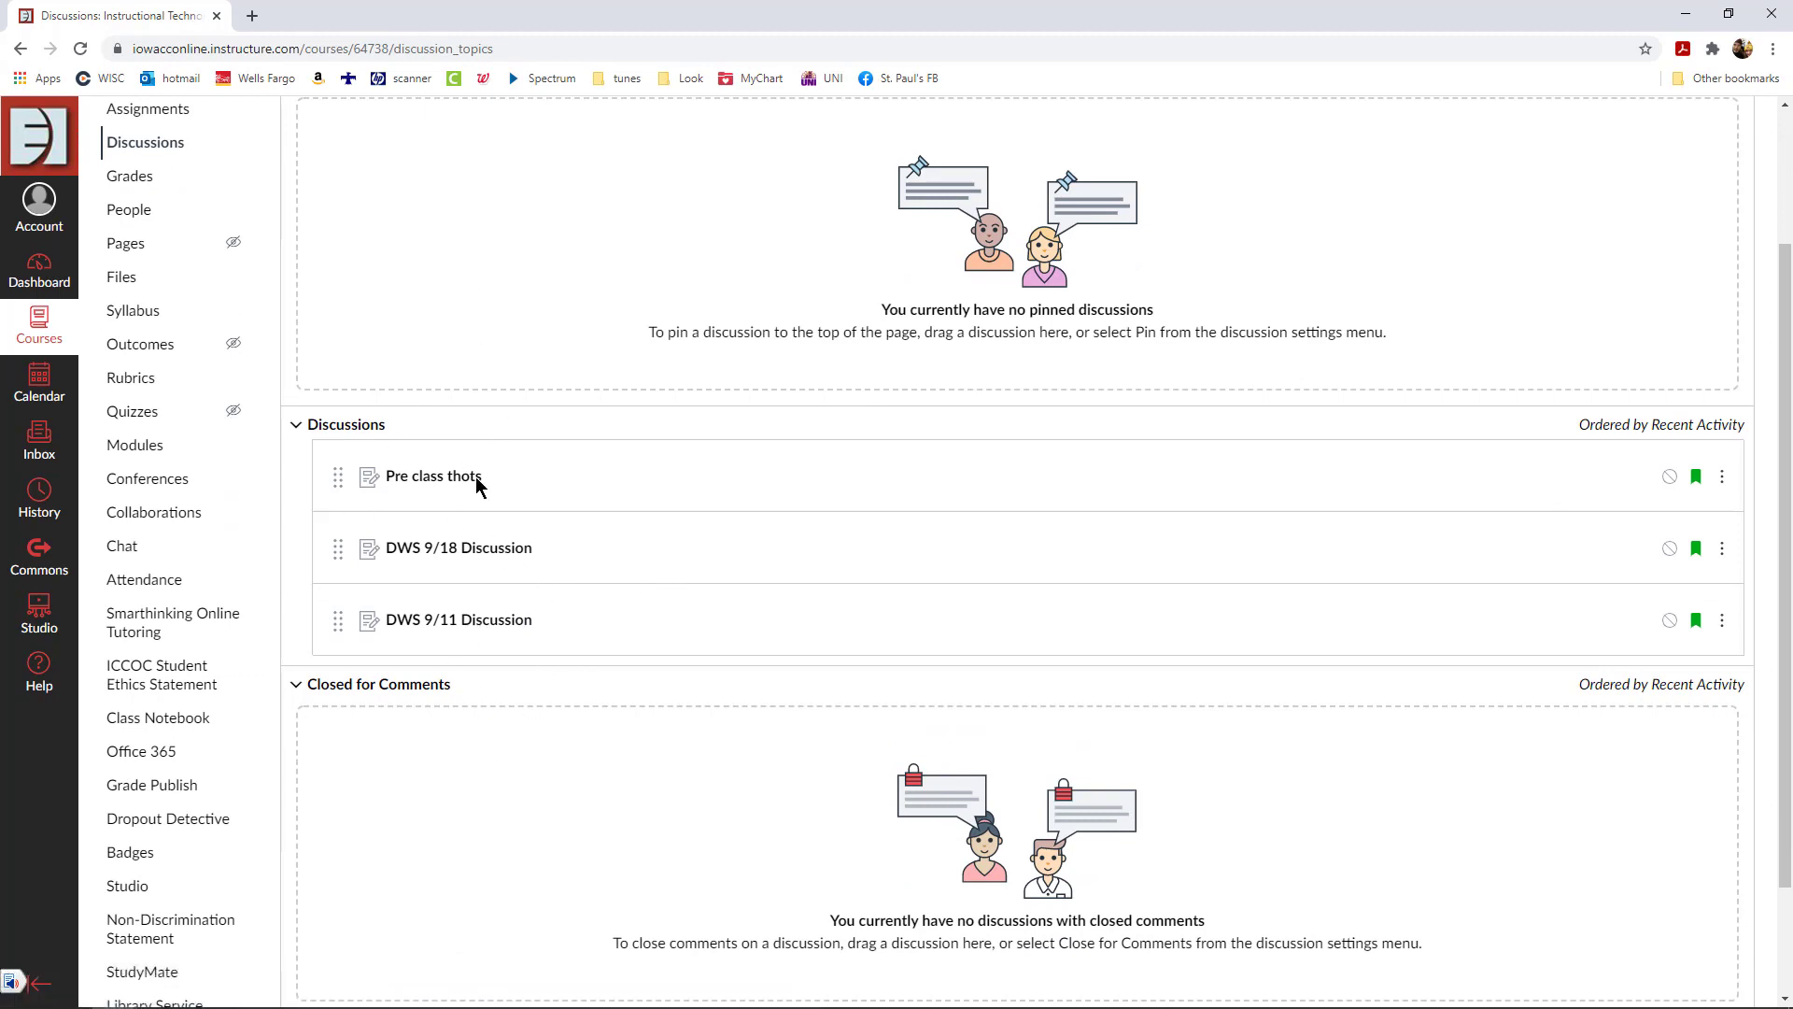
scroll(732, 629, "up", 3)
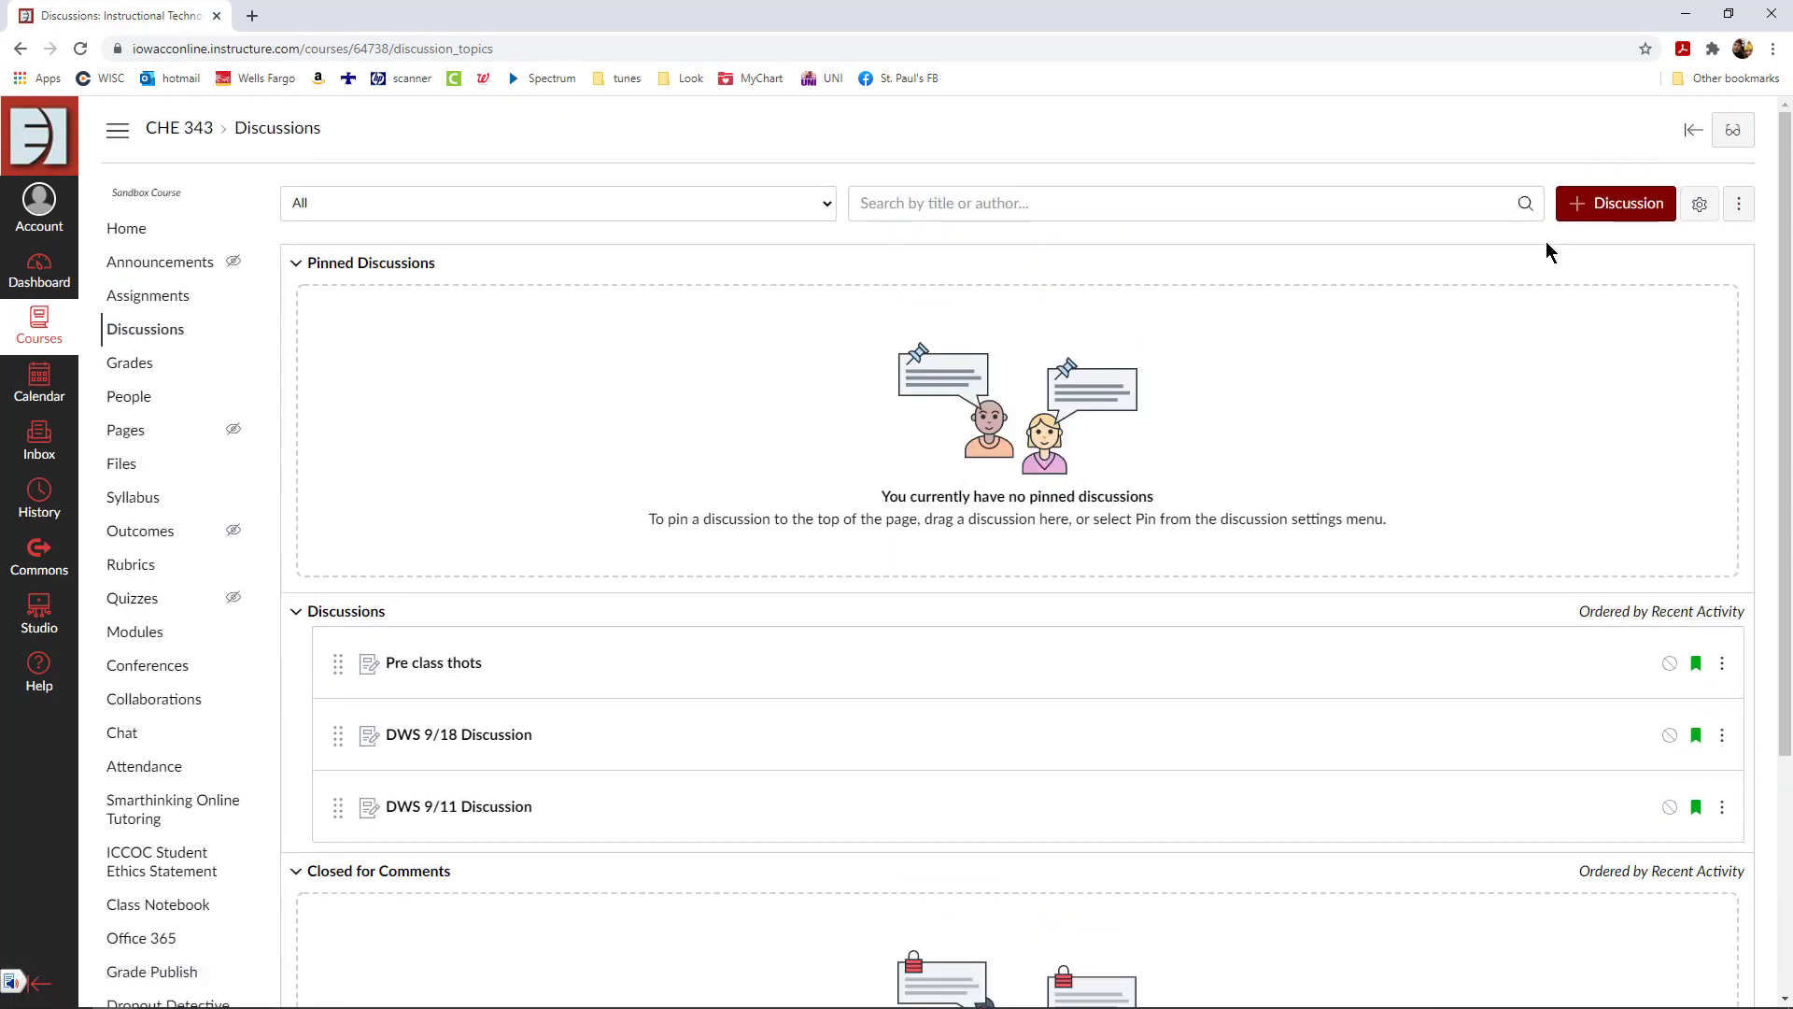
Step: Create a new discussion topic titled "Pre Chapter 3 Discussion"
left_click(1578, 213)
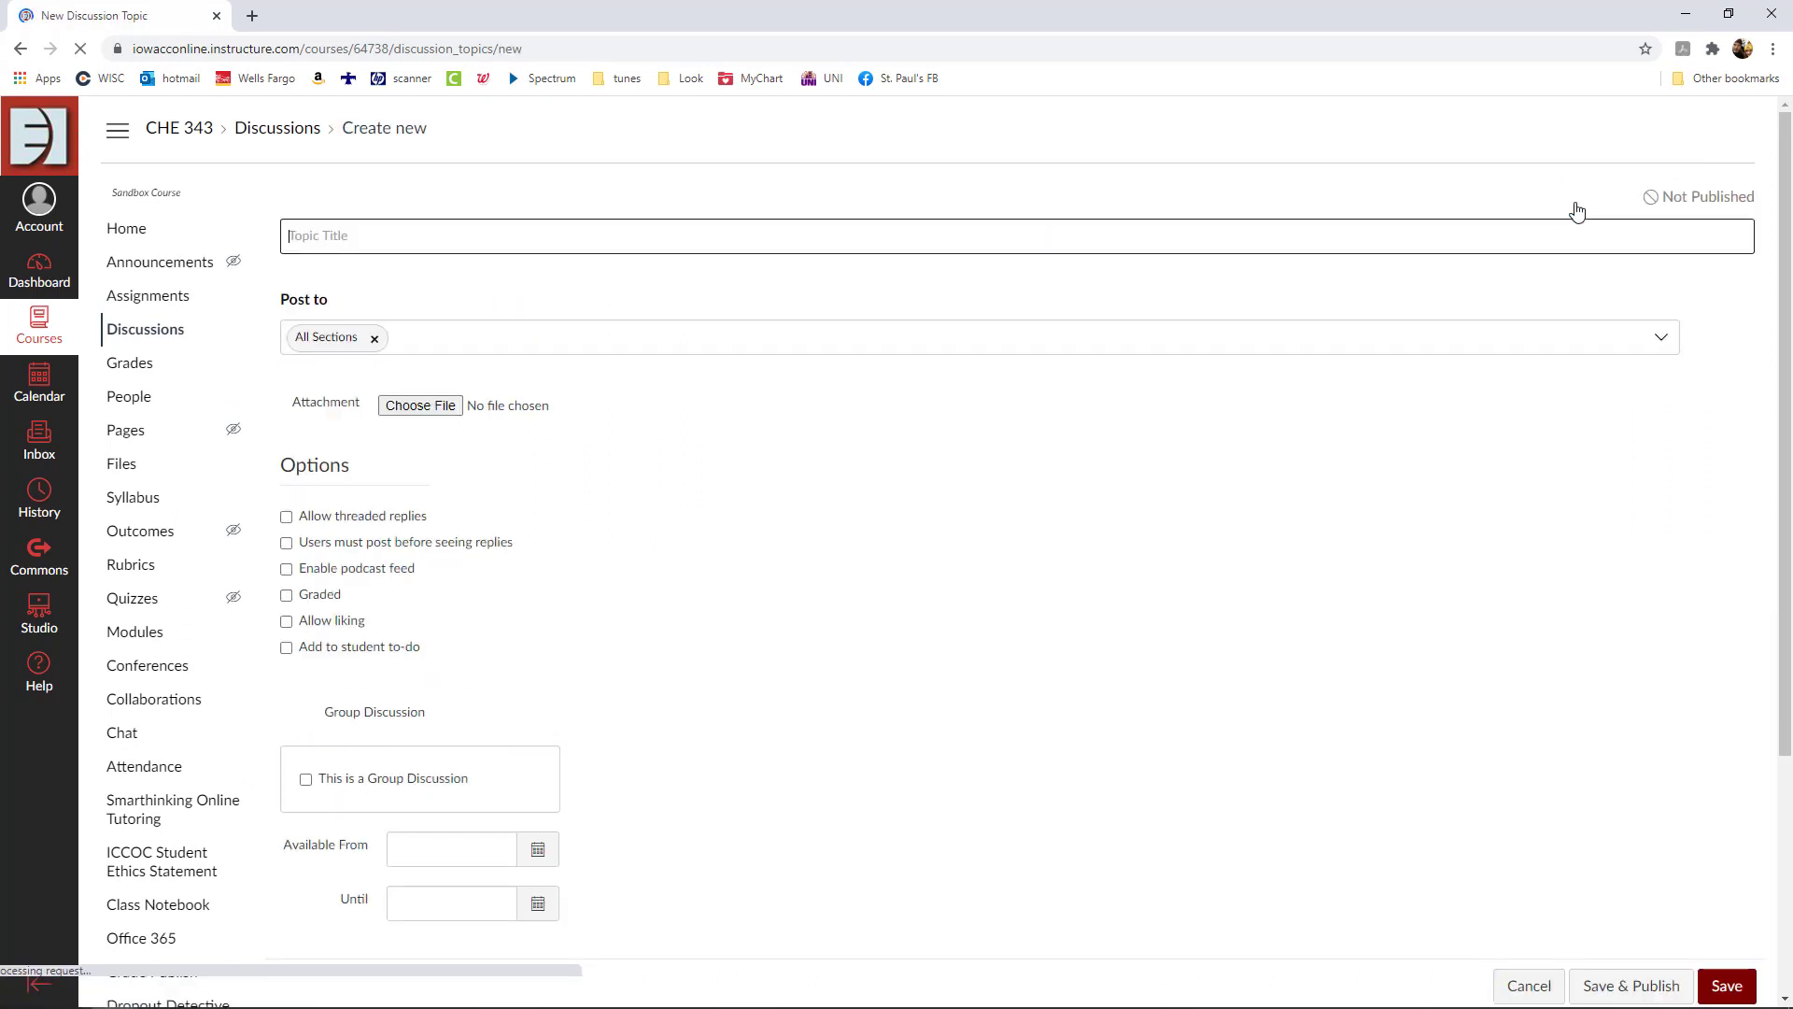
left_click(429, 248)
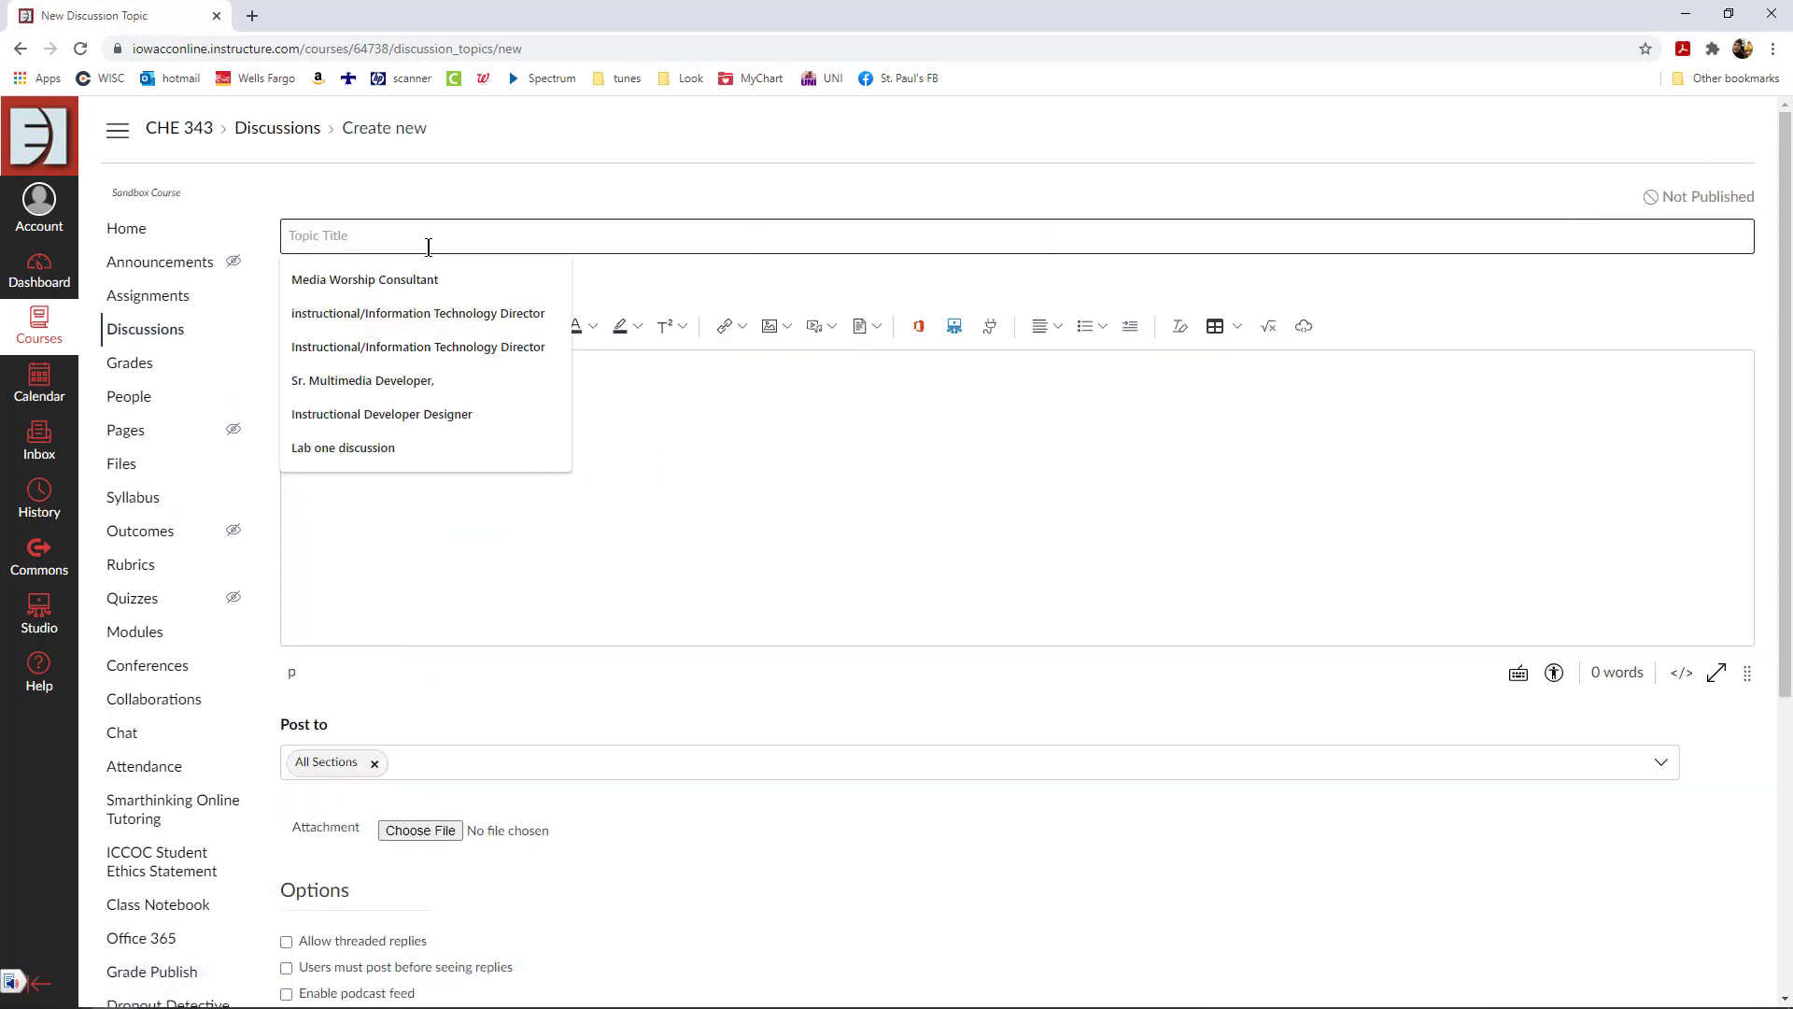
type("Chap")
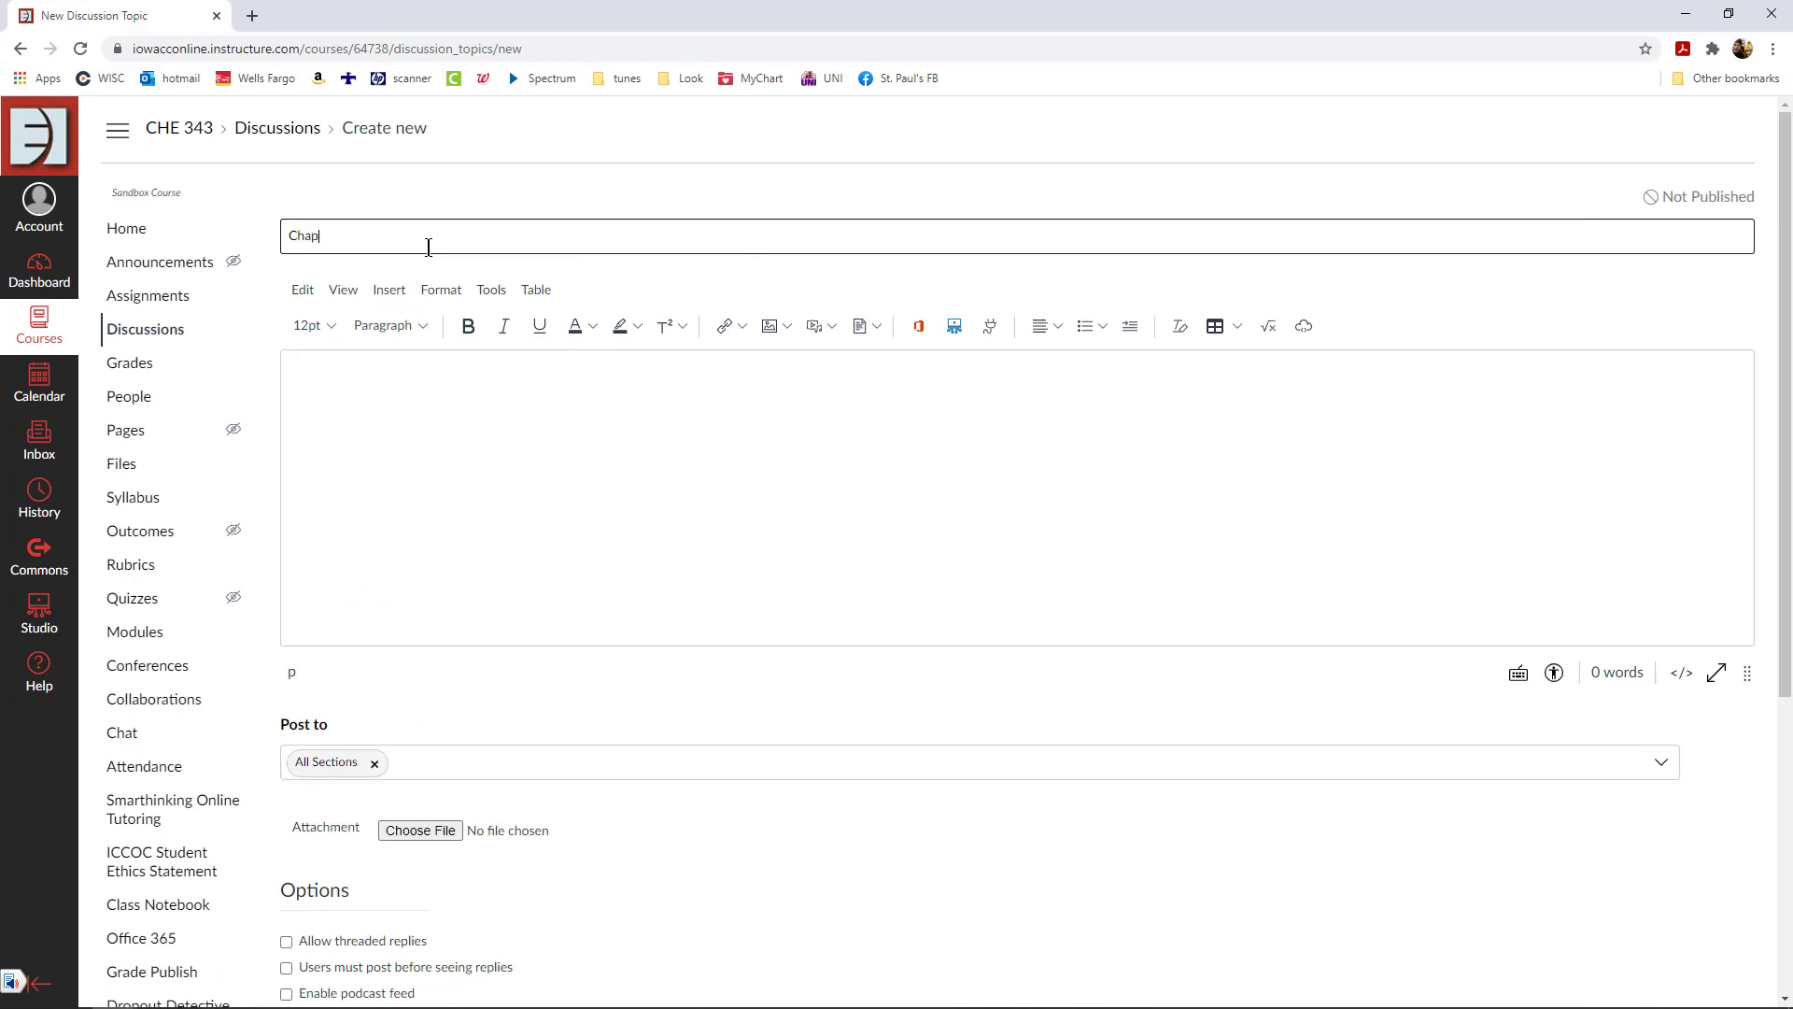
type("er")
key("BackSpace")
key("BackSpace")
type("pter 3 Discussions")
left_click(286, 236)
type("Pre")
Step: Write the discussion body: "Please share your thought on what you believe is needed to complete the lab "Helium and up" project."
left_click(473, 391)
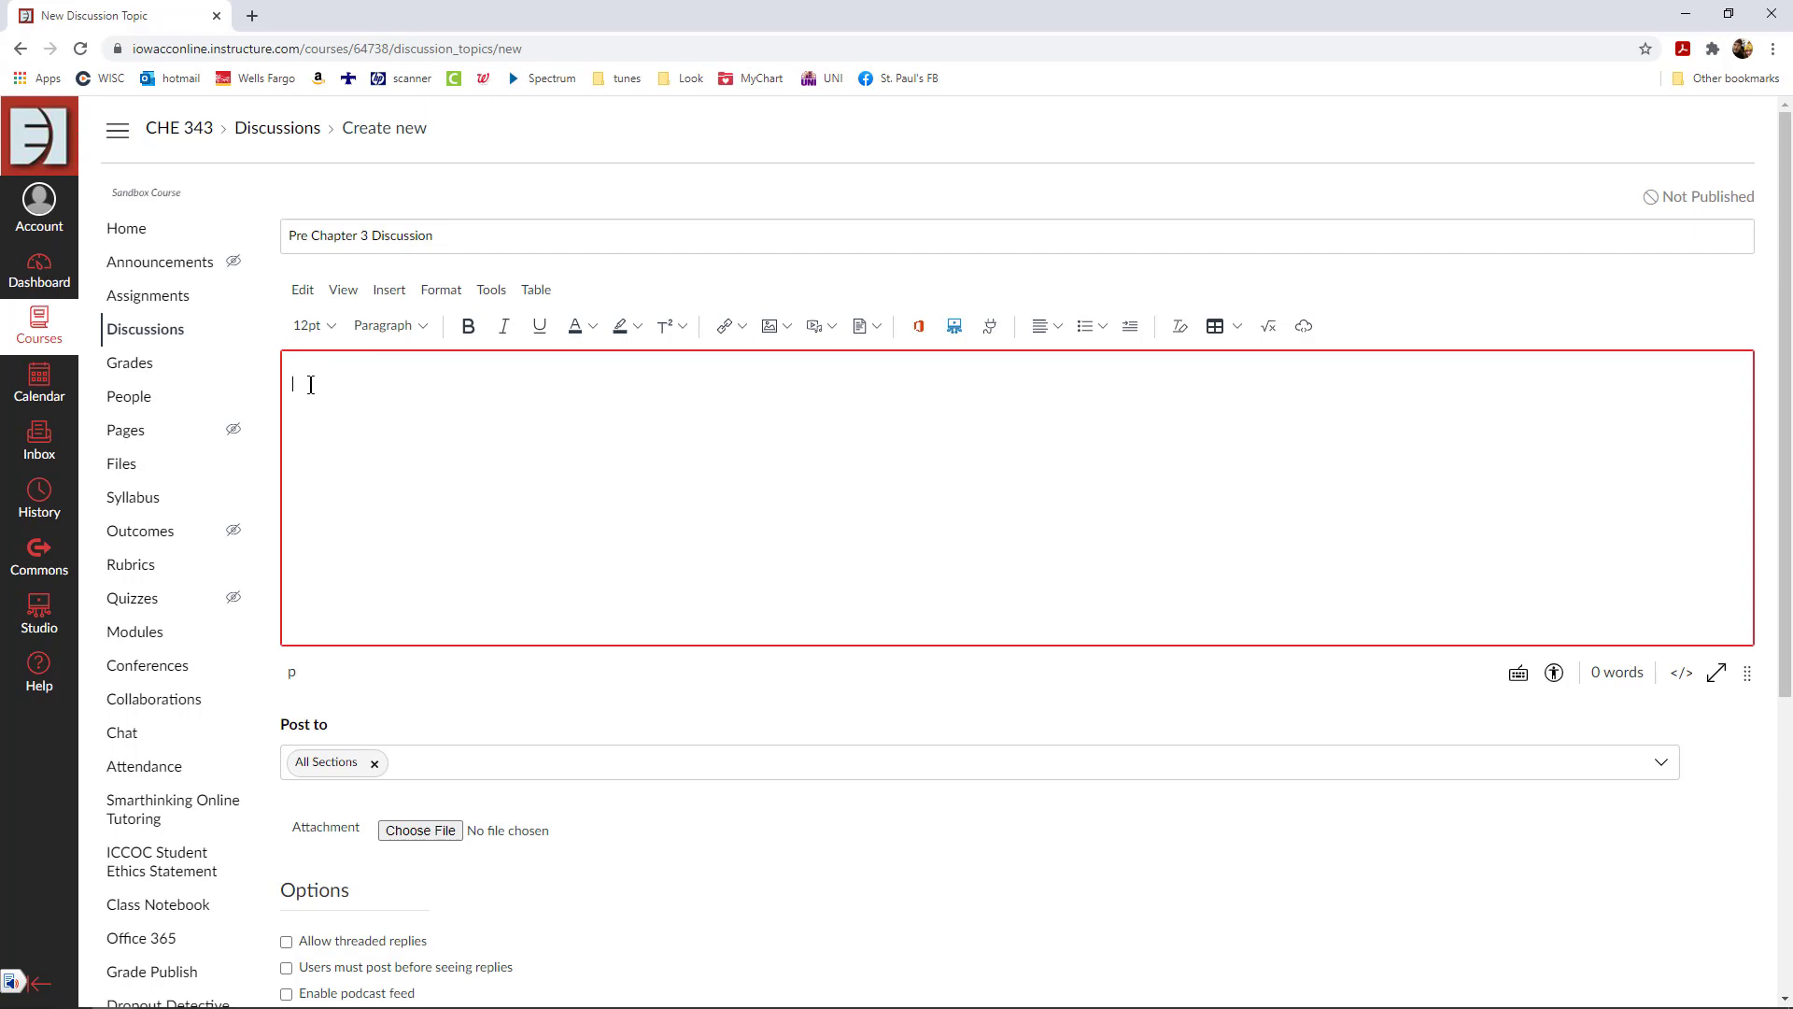
type("Please share your thought on what you believe ")
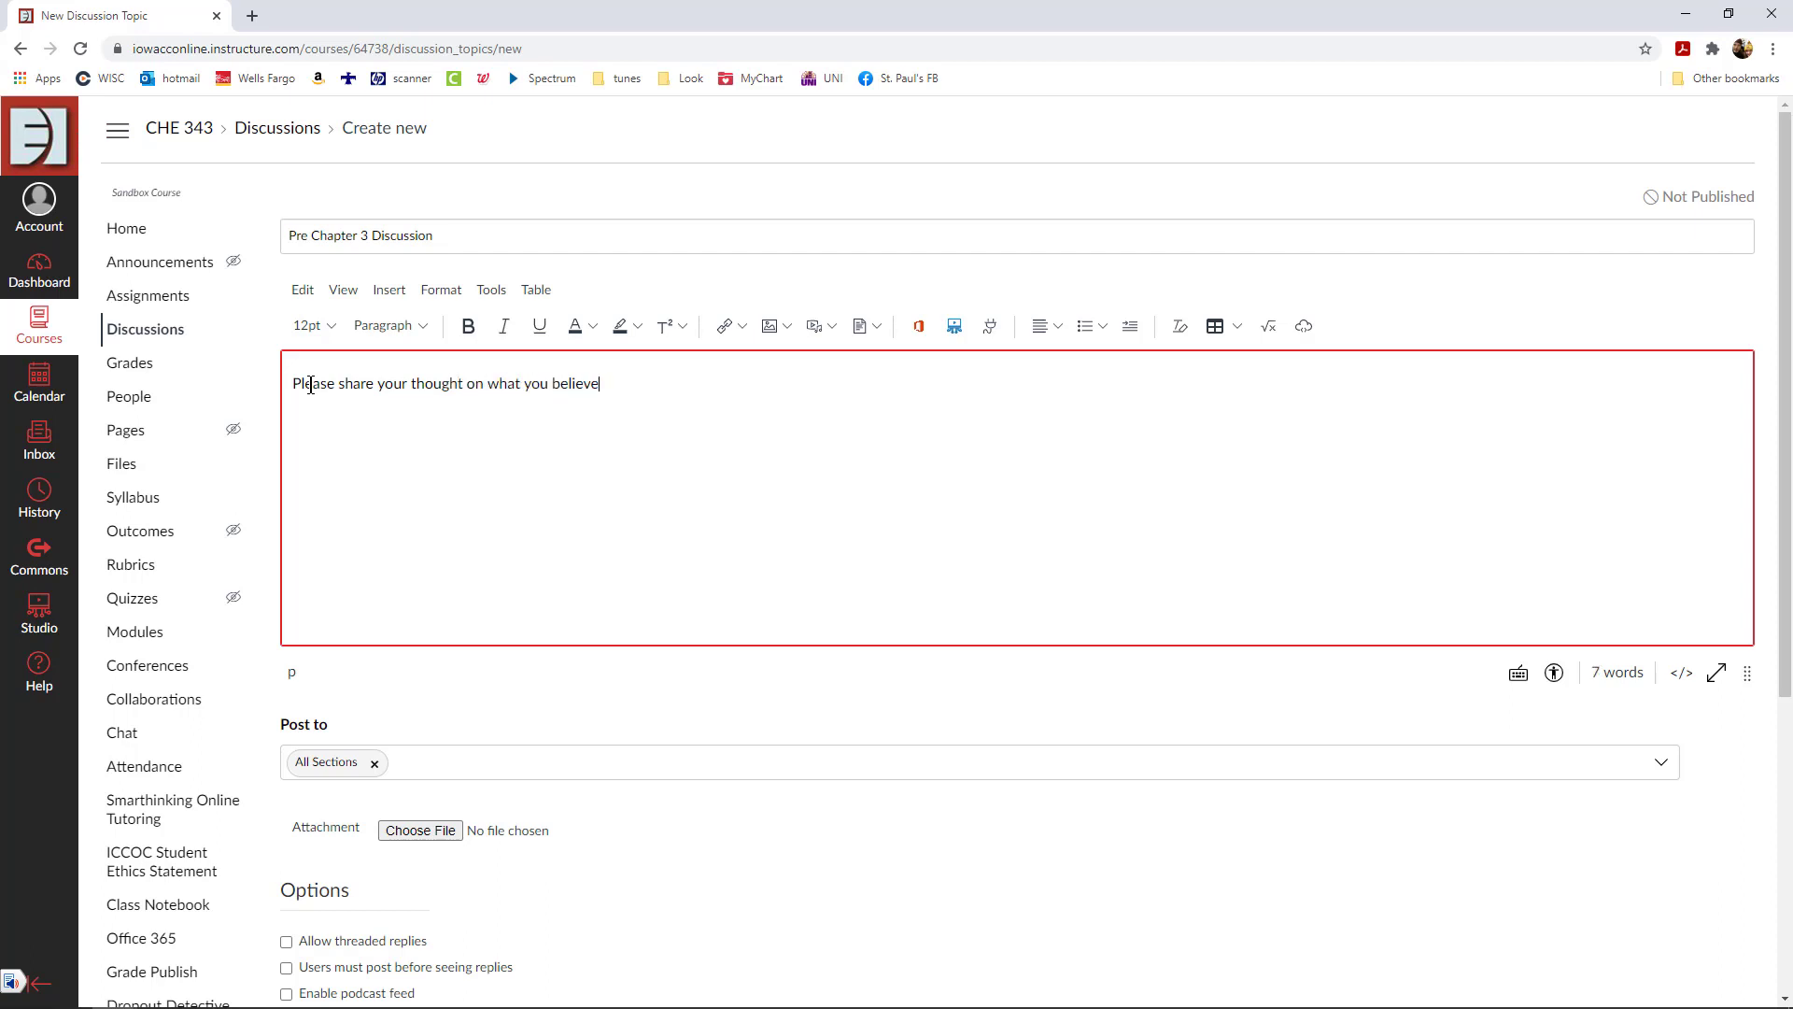
type("is needed to comple")
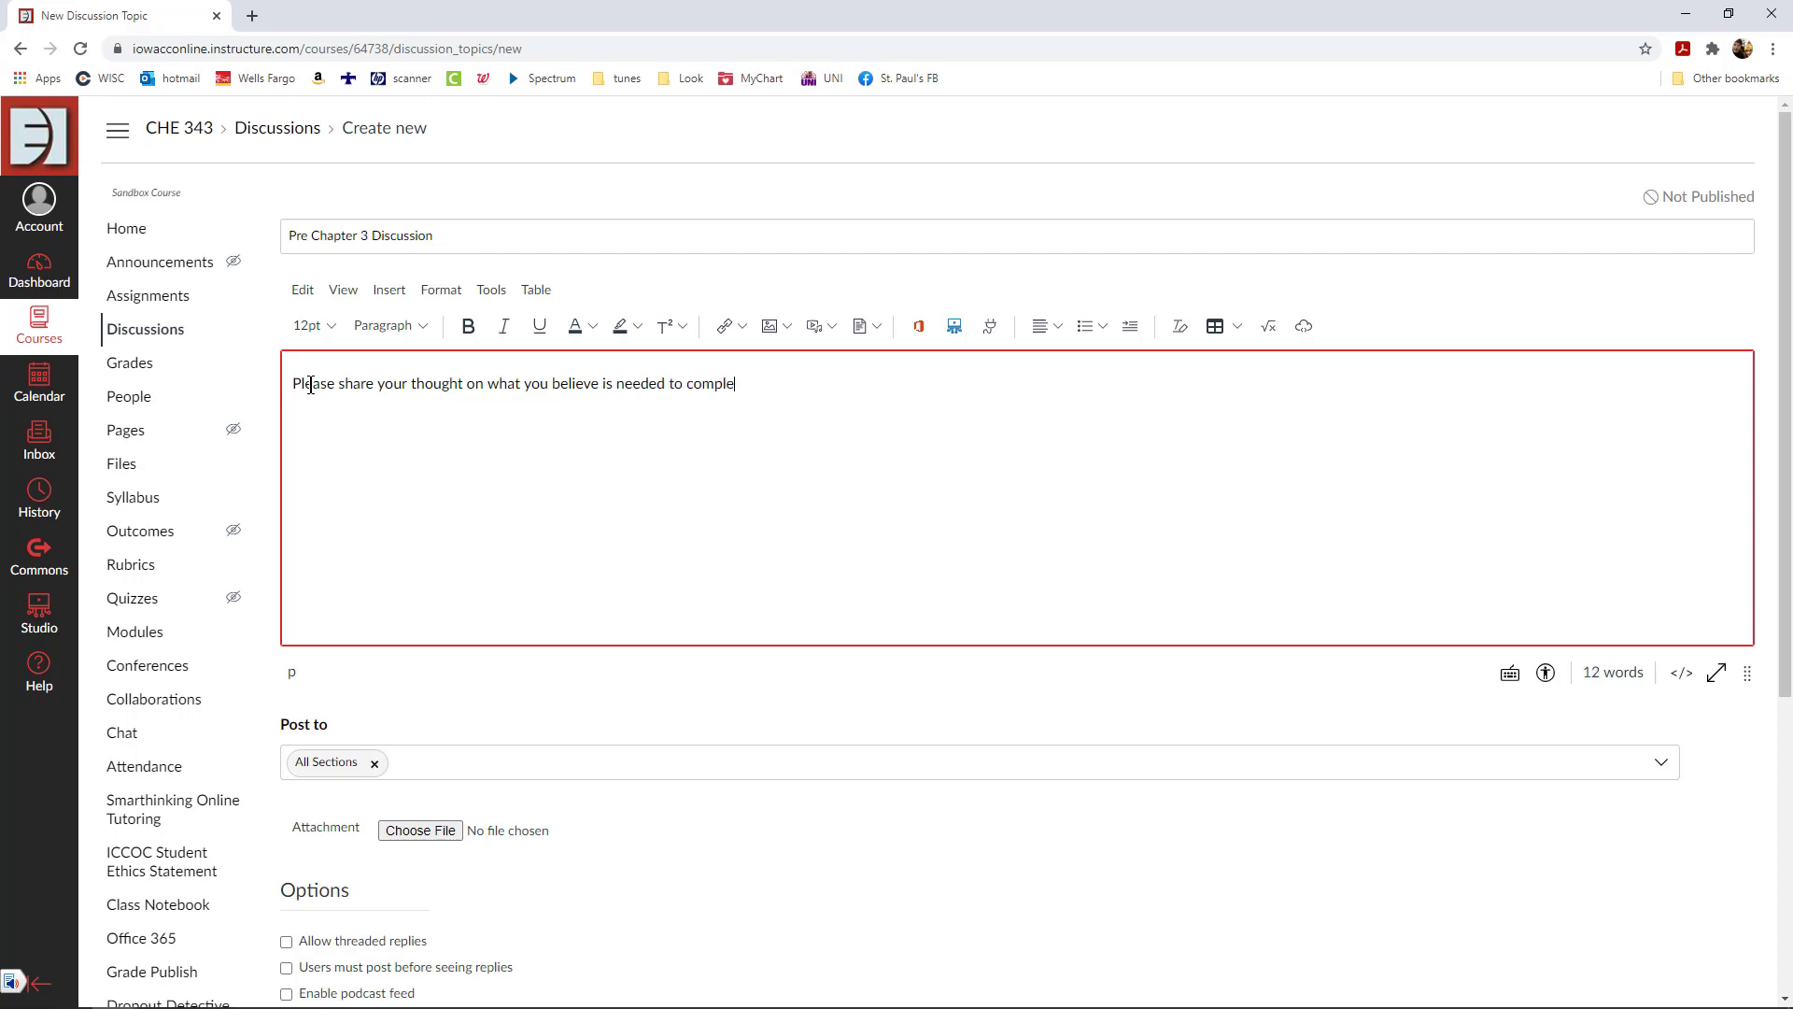
type("te the lab \"Heium")
key("BackSpace")
key("BackSpace")
type("lum")
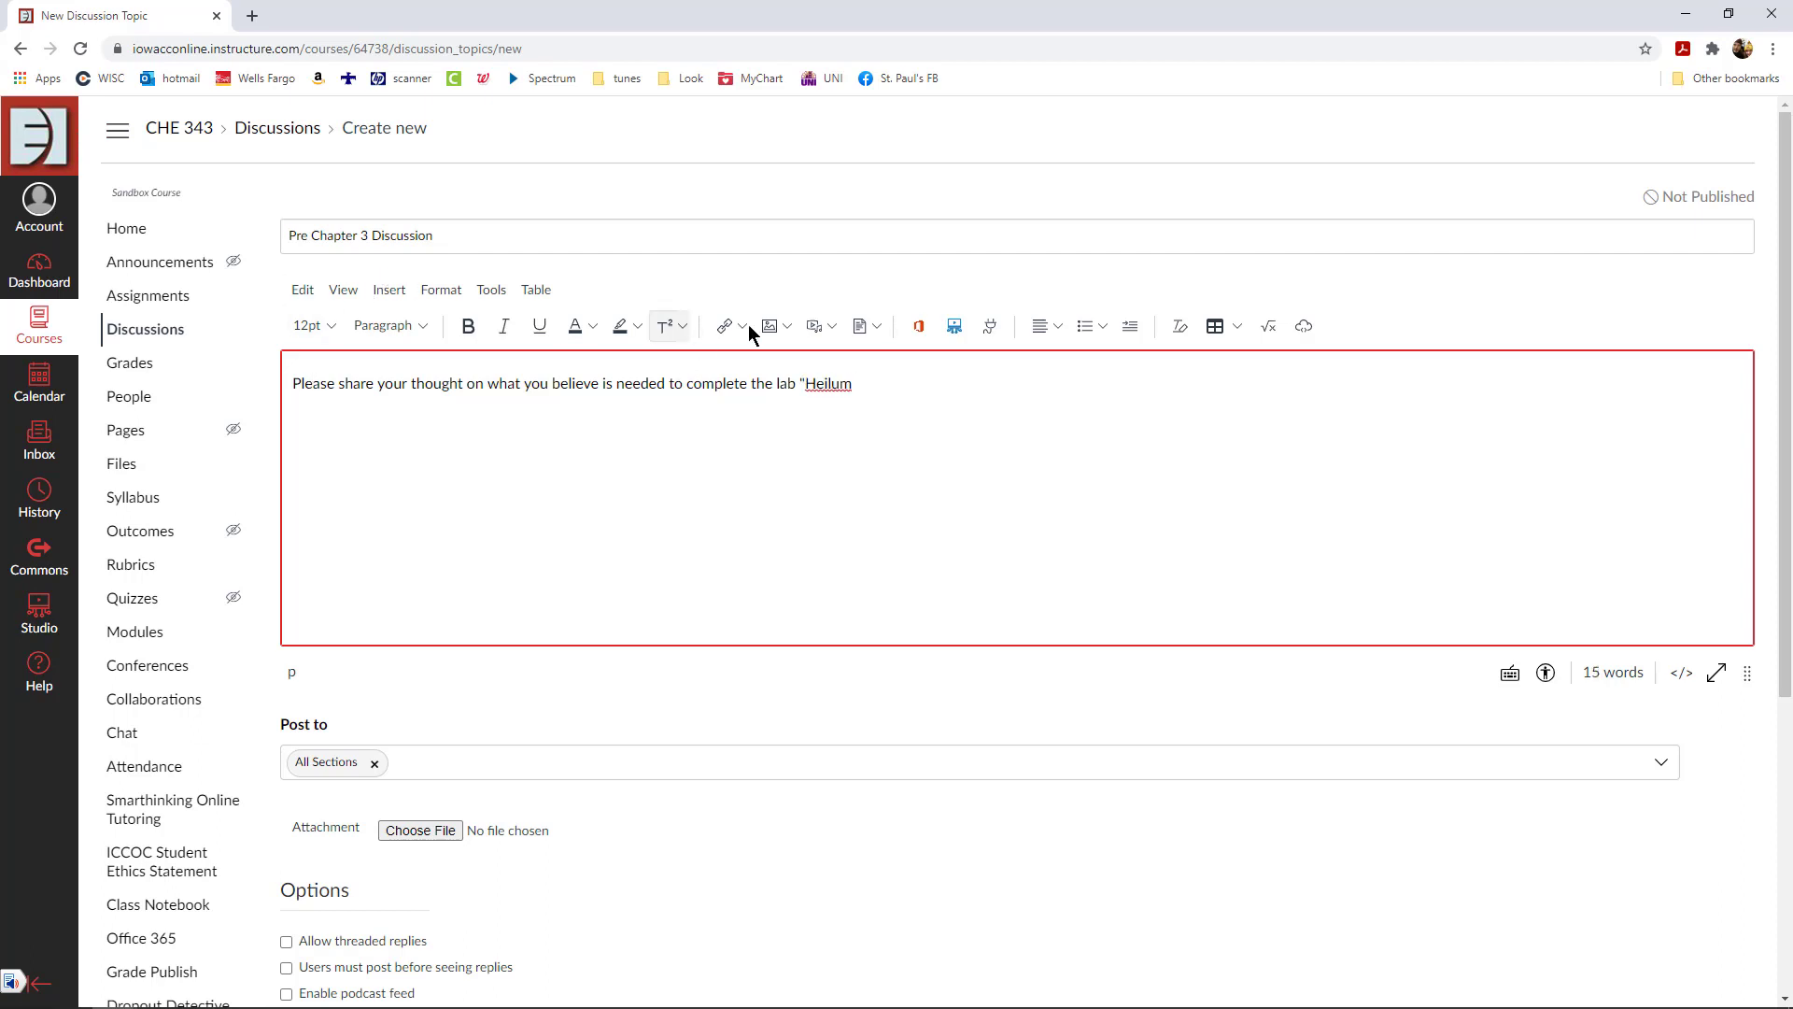
right_click(822, 377)
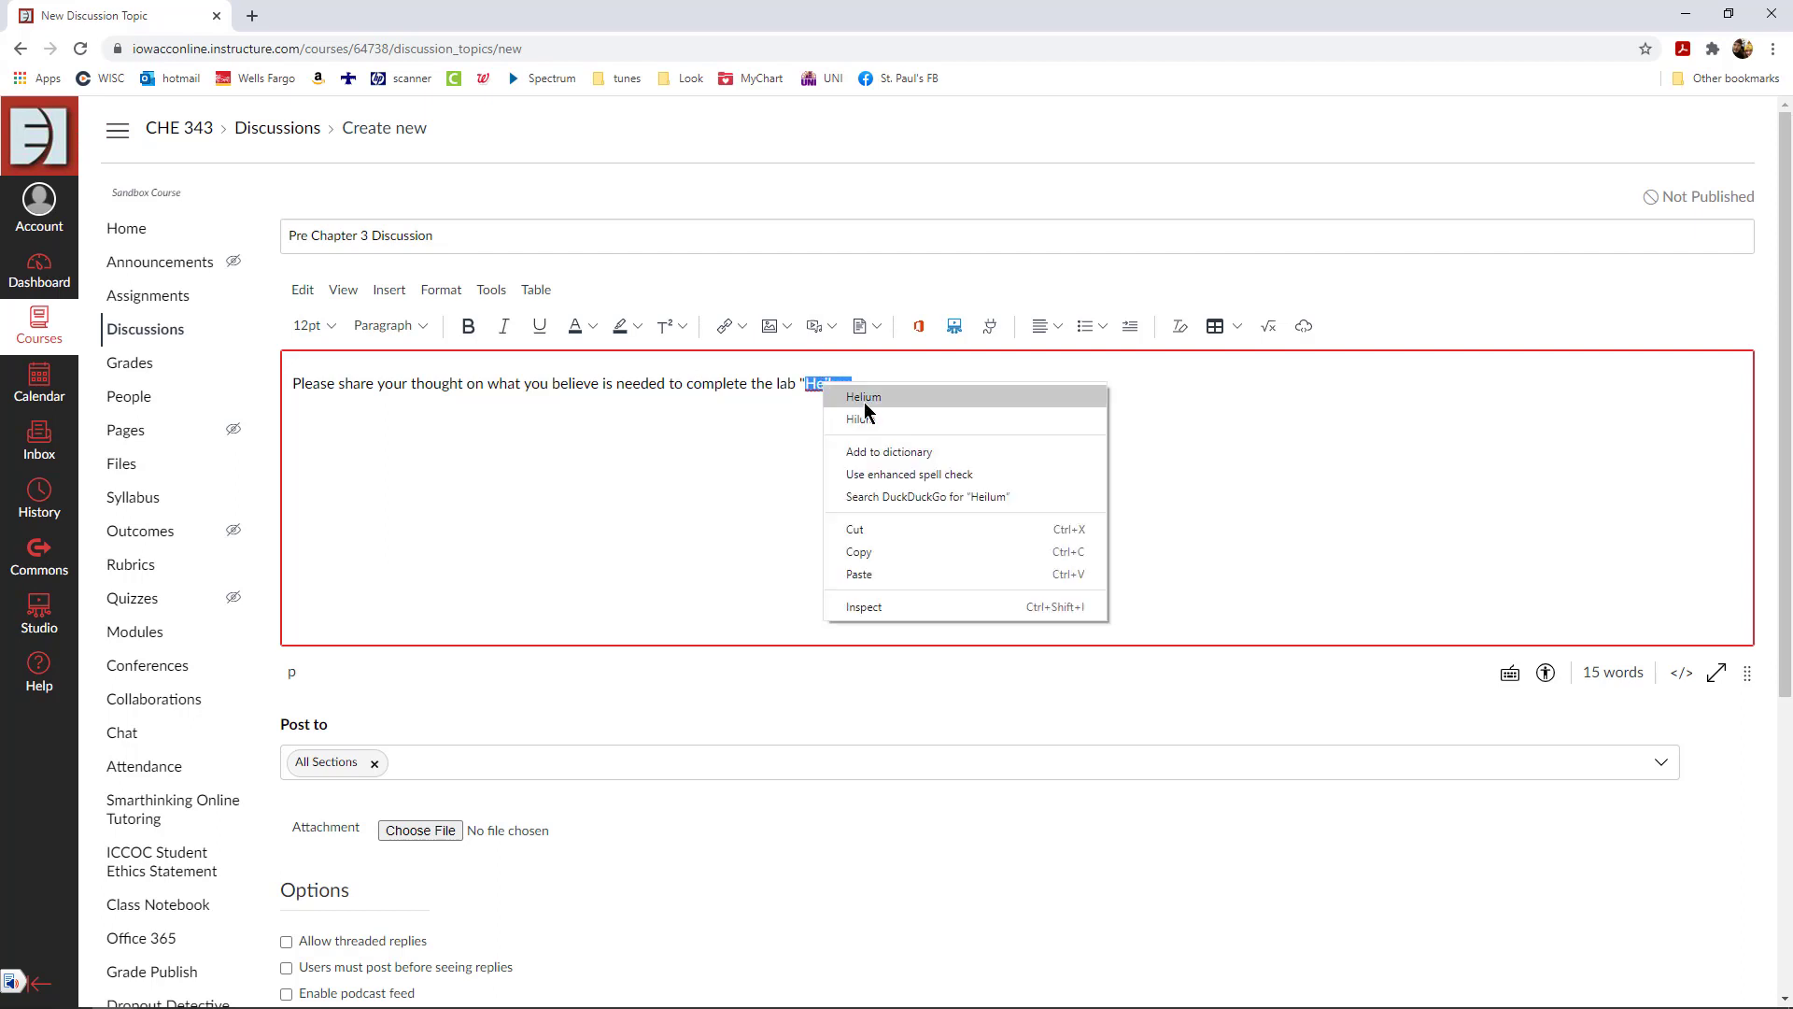
left_click(865, 402)
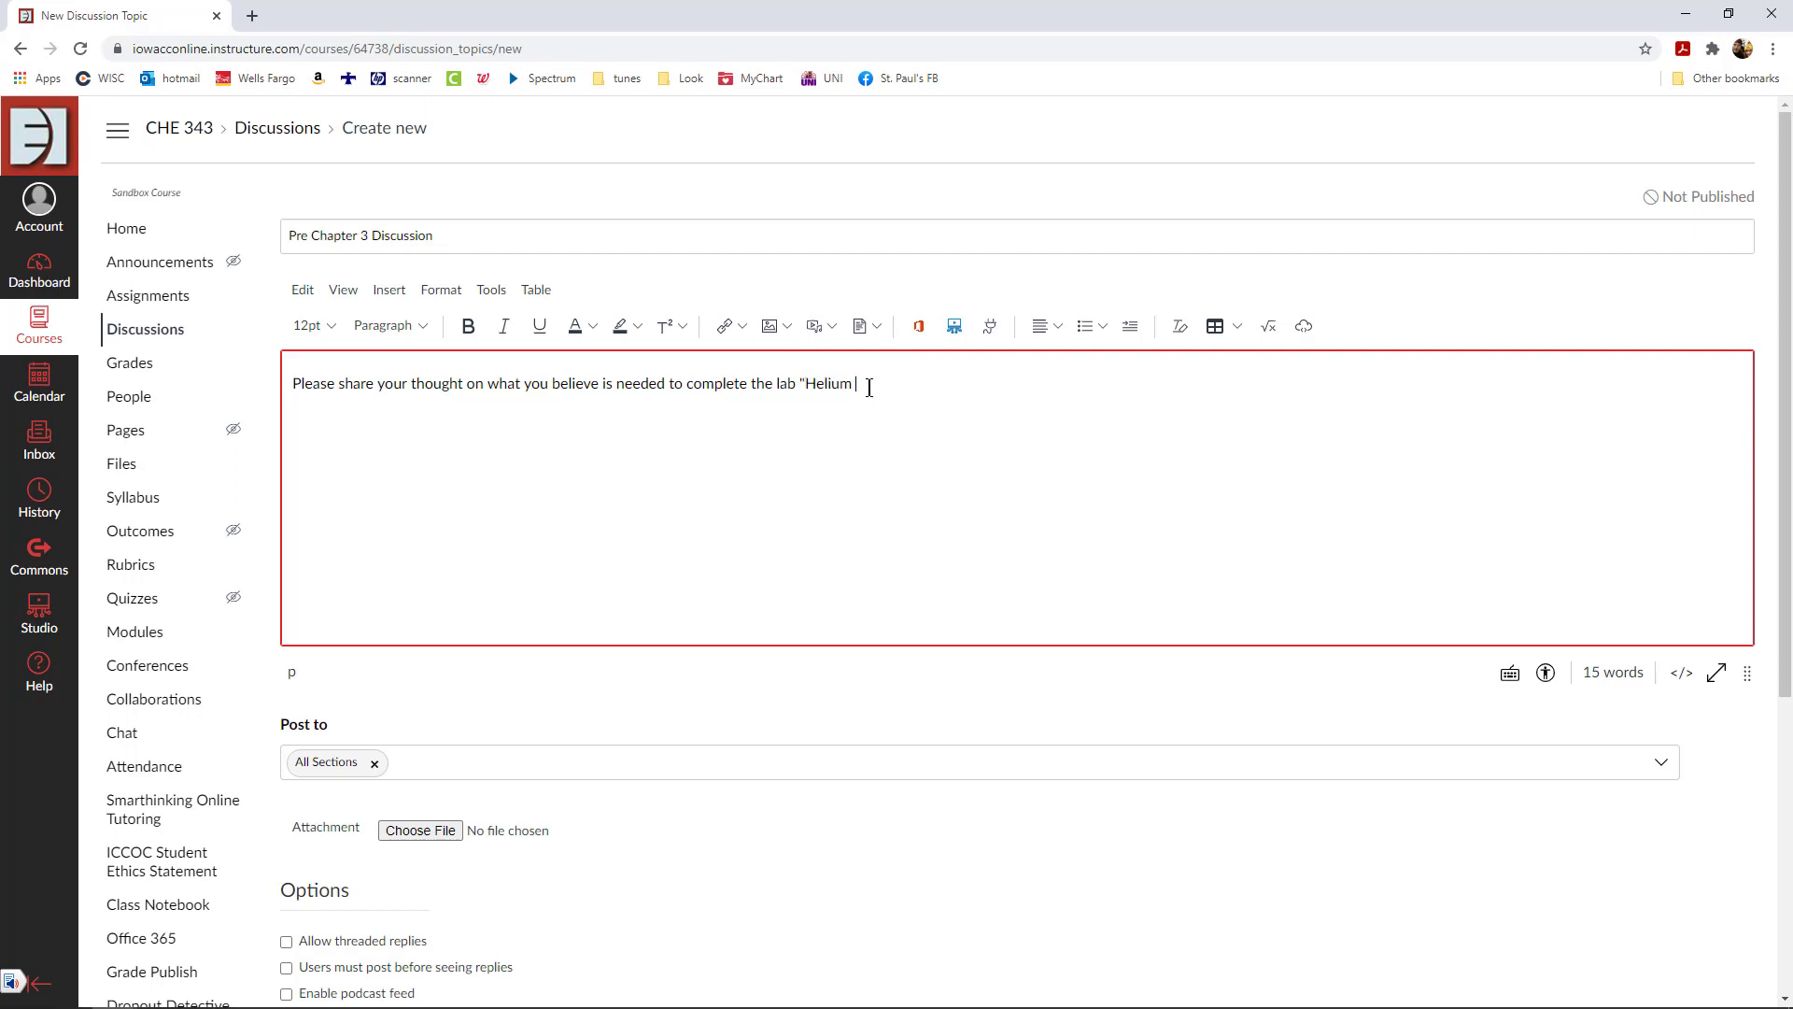
type("and up\" project.")
Step: Try posting the discussion only to the Instructional Technologist Sandbox - Warming section, and restore All Sections
scroll(804, 495, "down", 1)
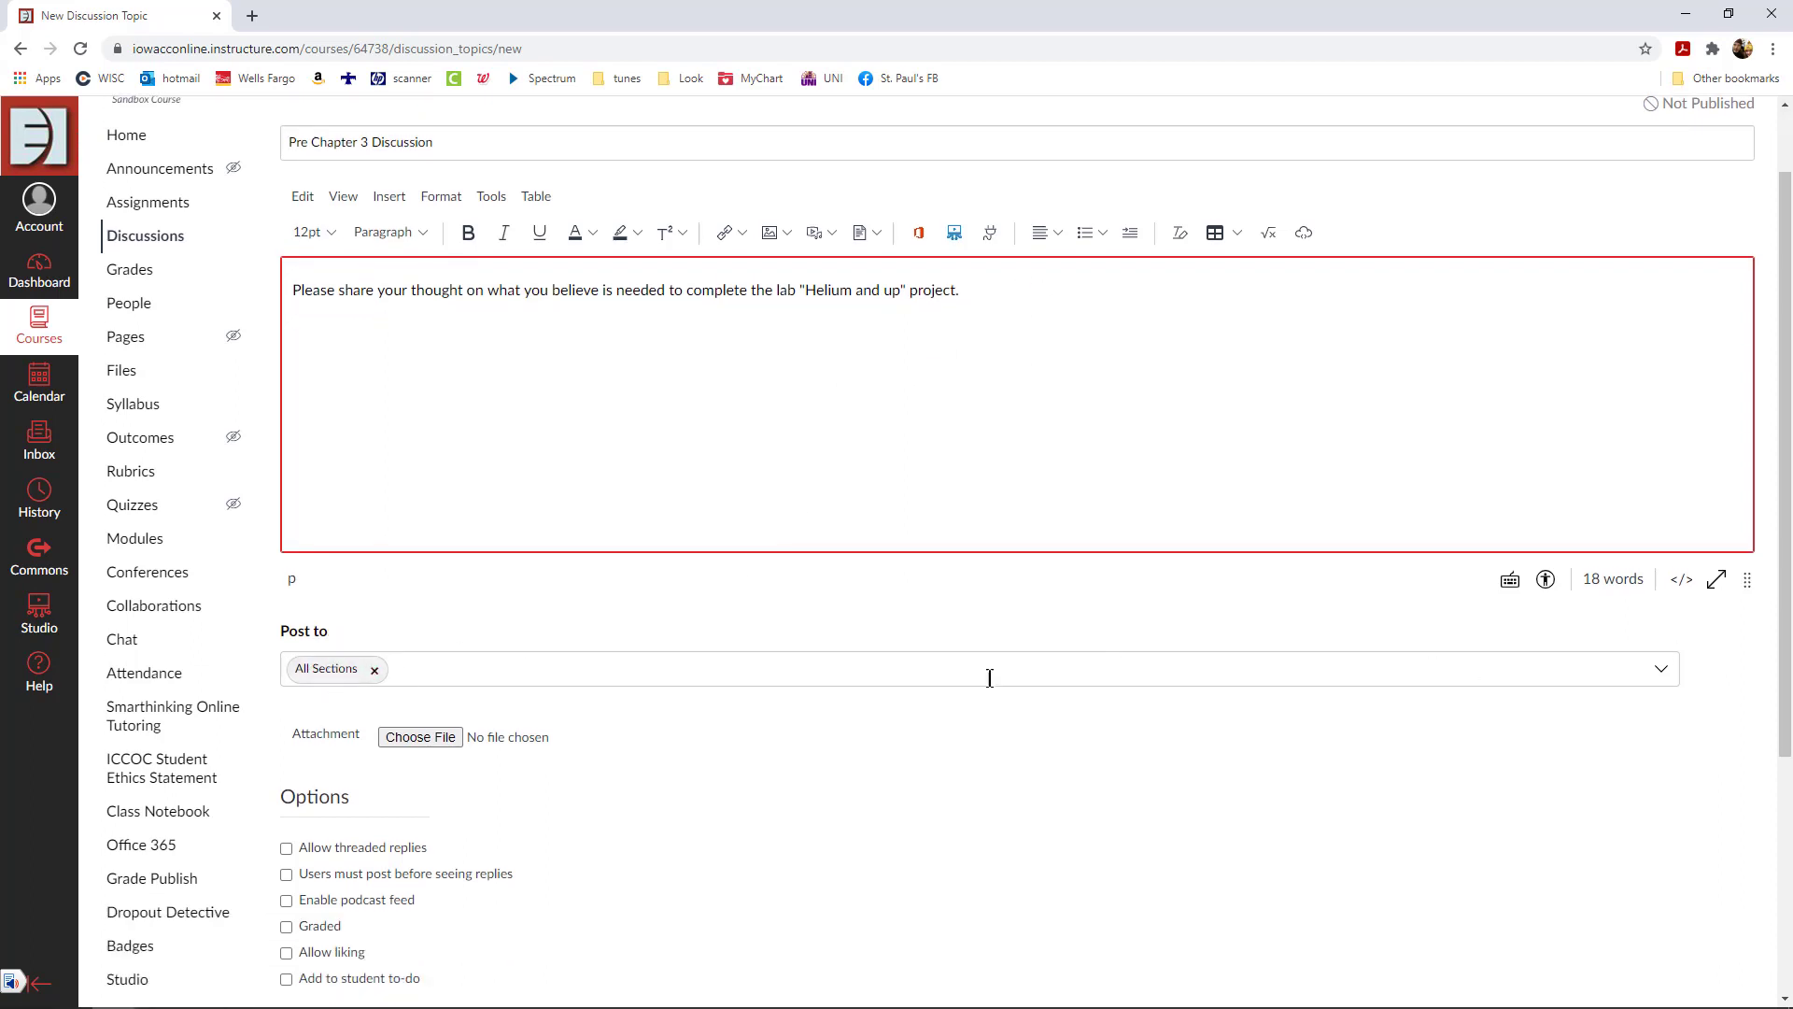
left_click(1662, 672)
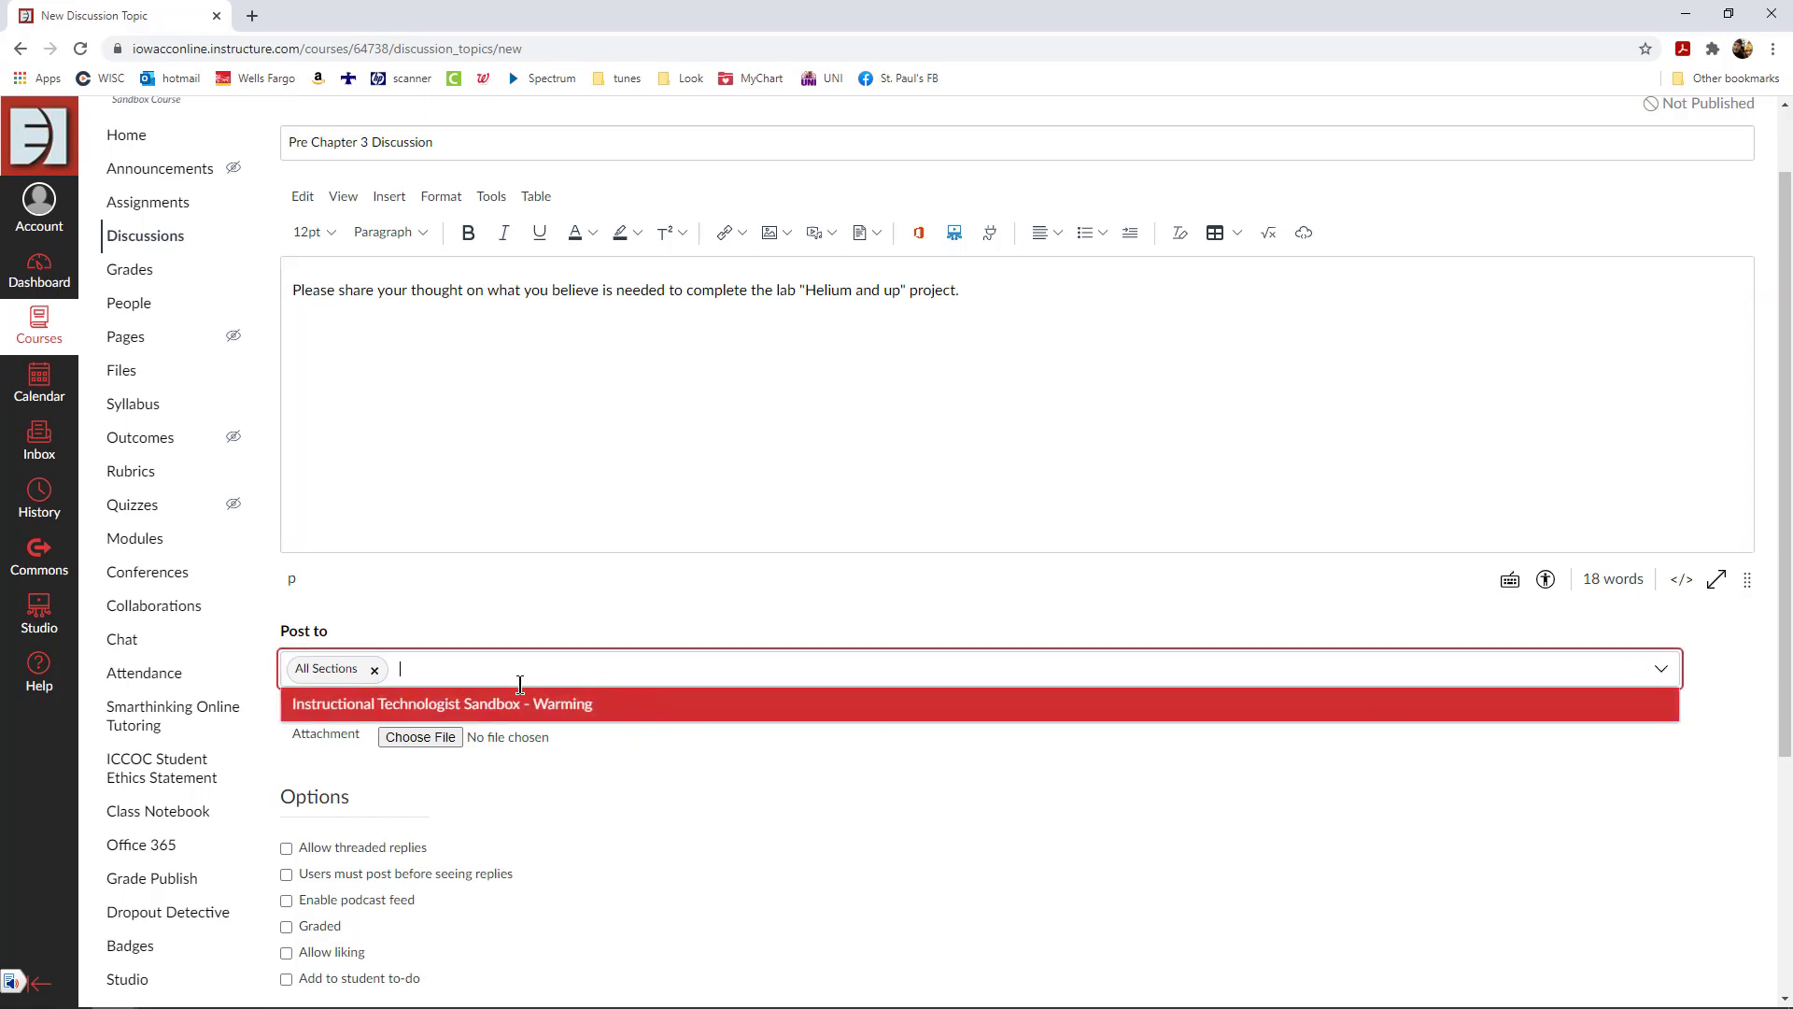
left_click(519, 716)
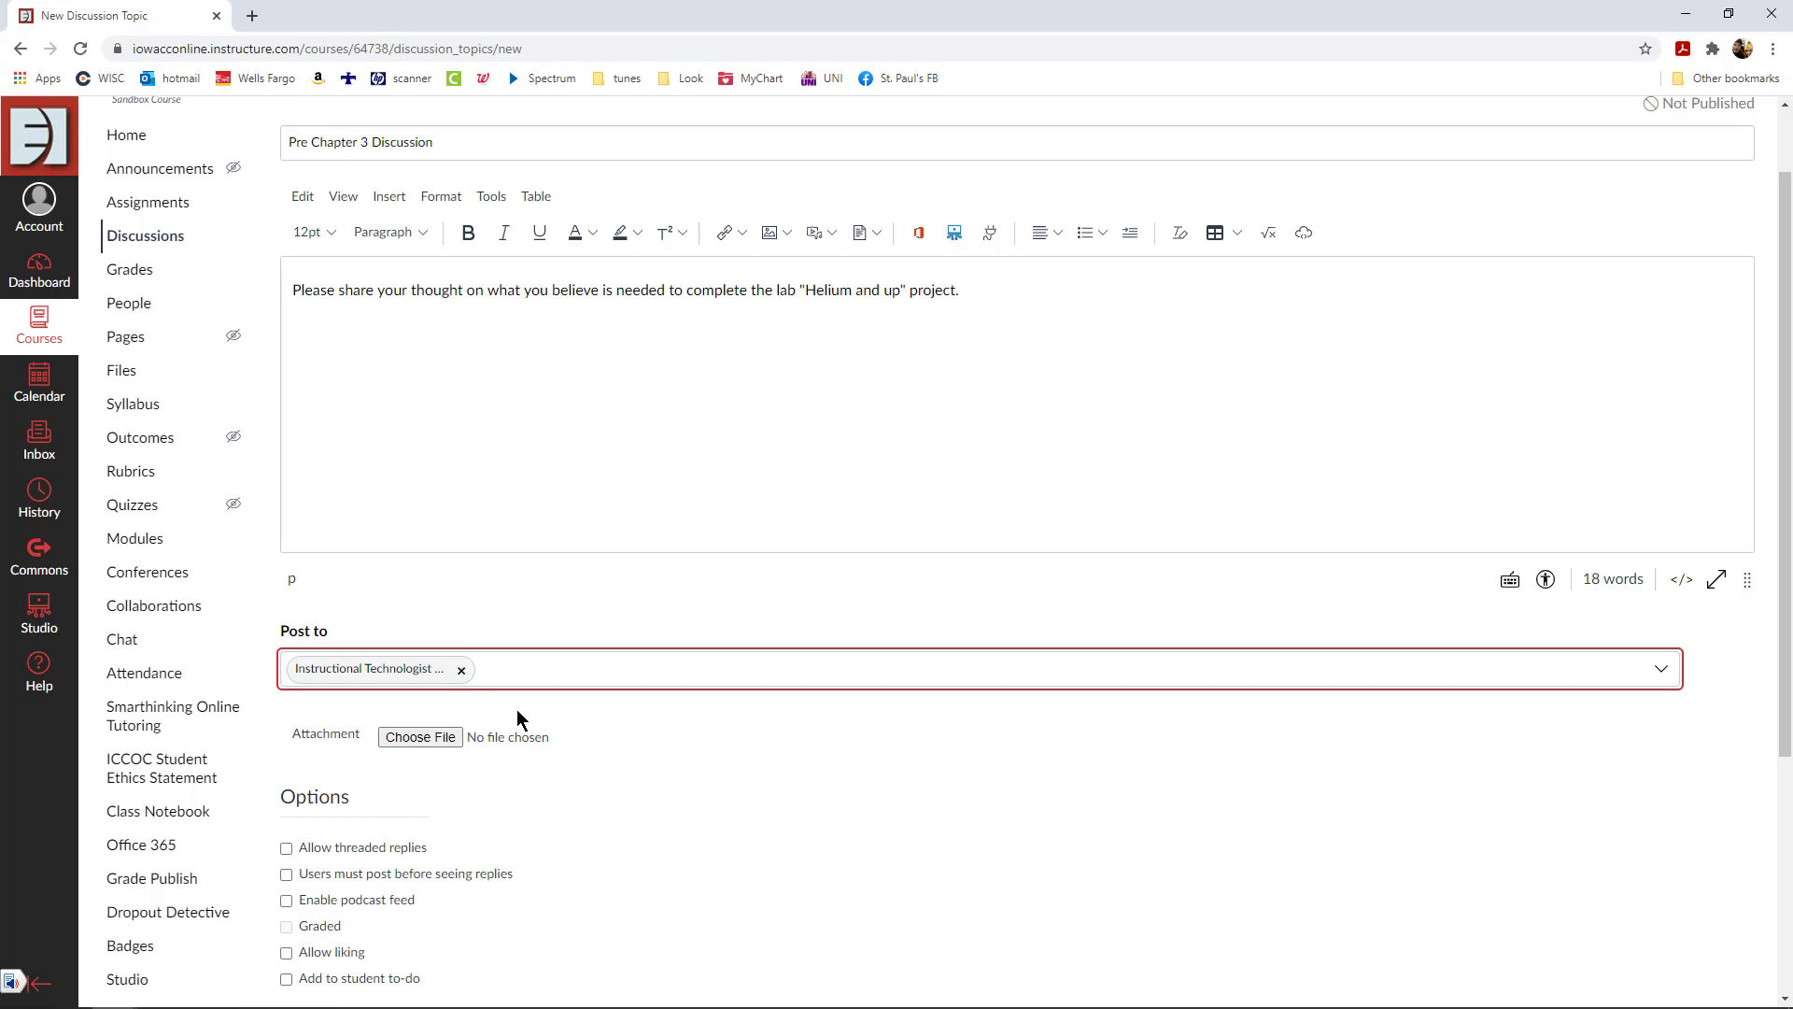
scroll(516, 712, "down", 1)
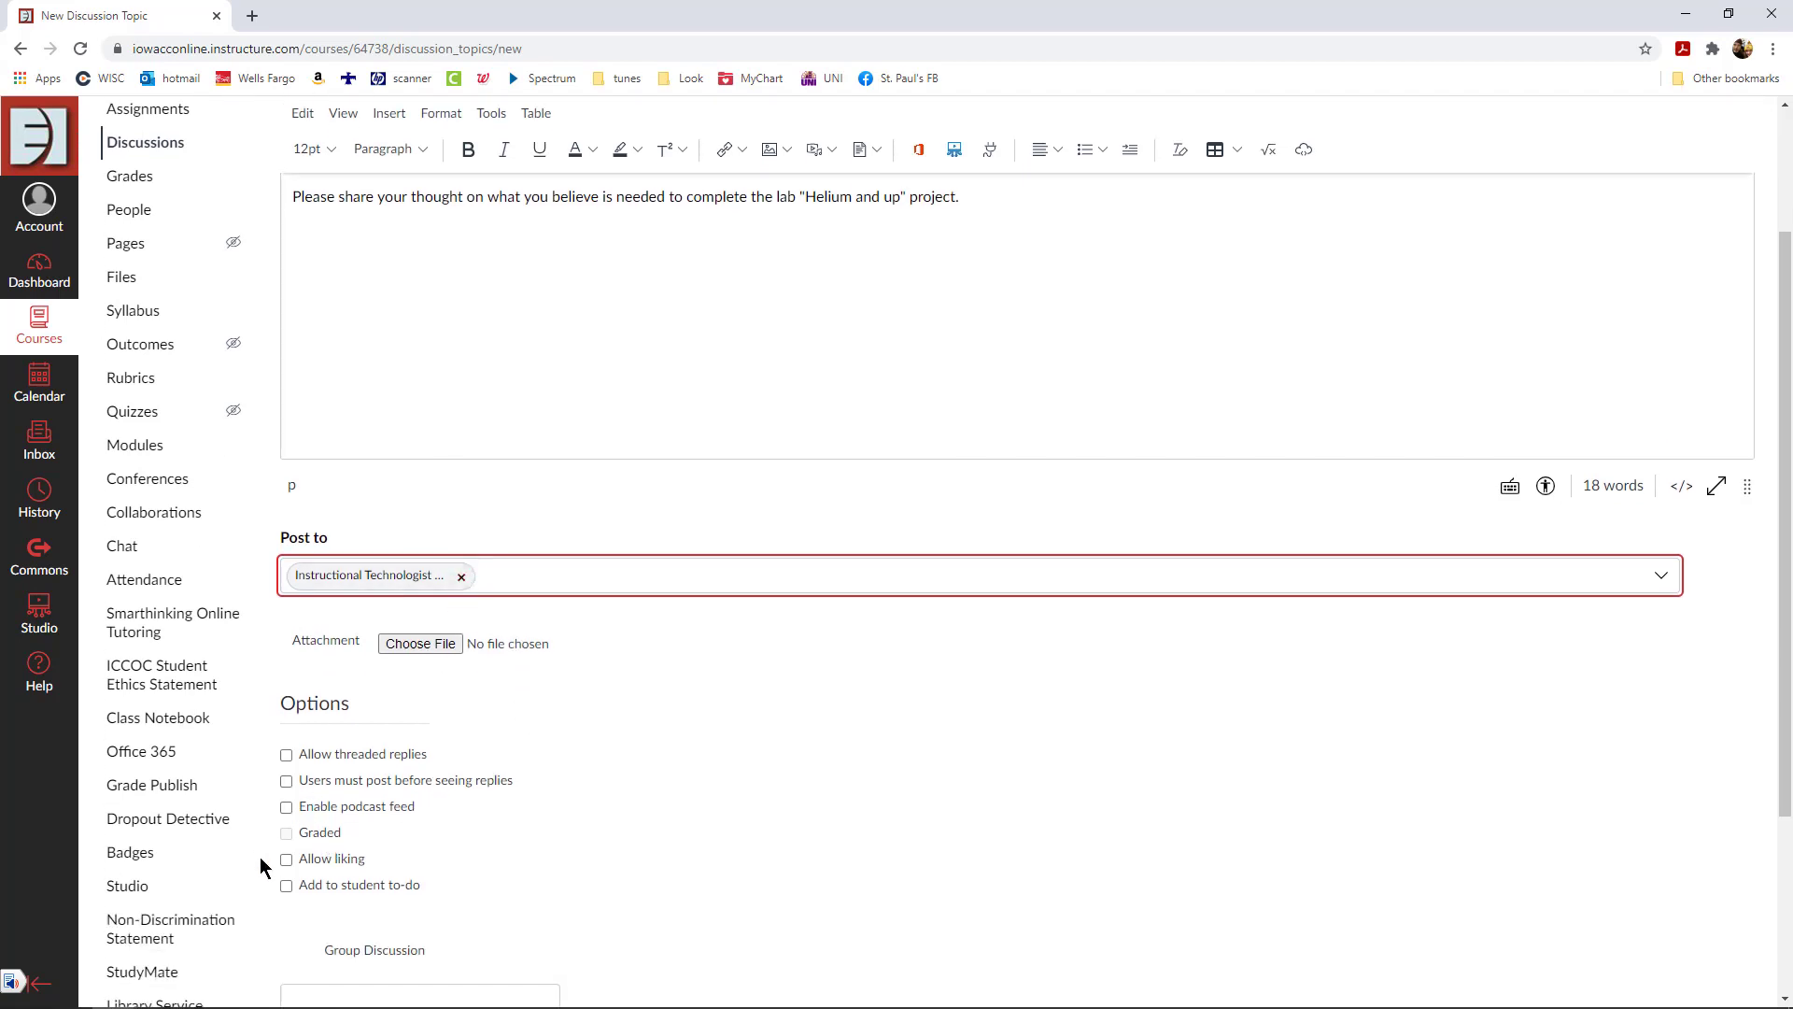
left_click(462, 577)
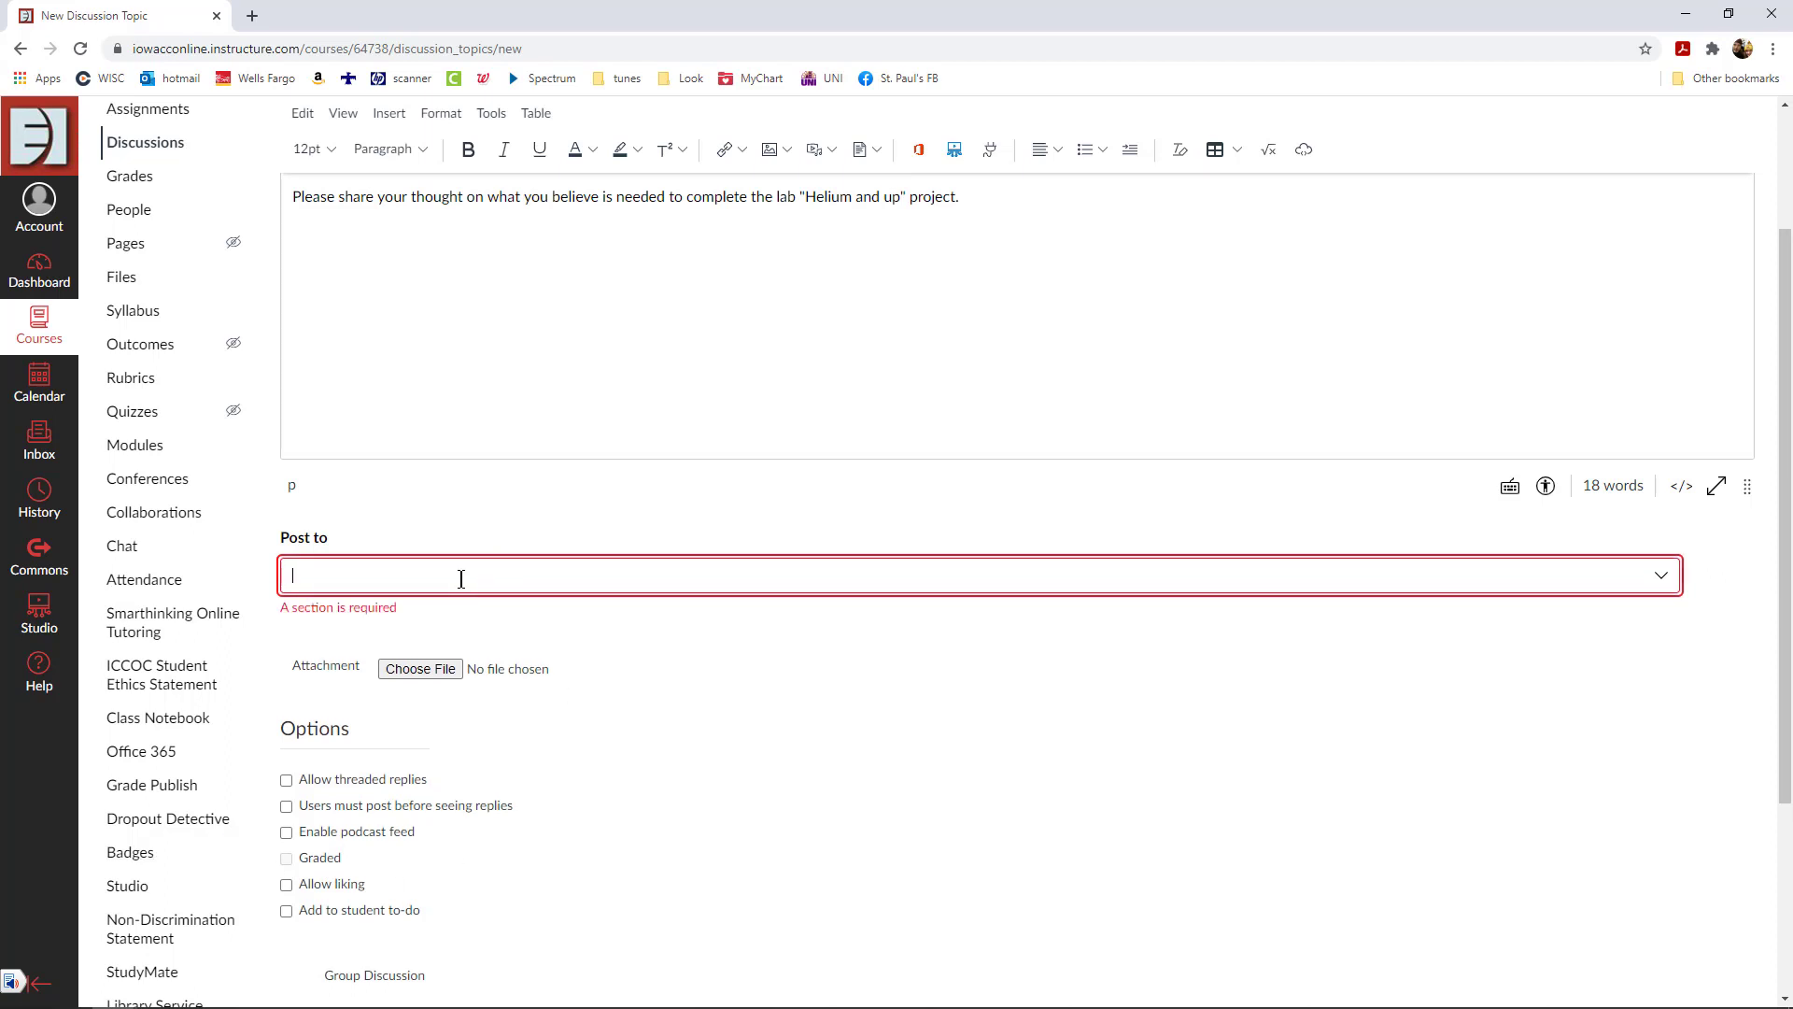
left_click(429, 590)
left_click(405, 612)
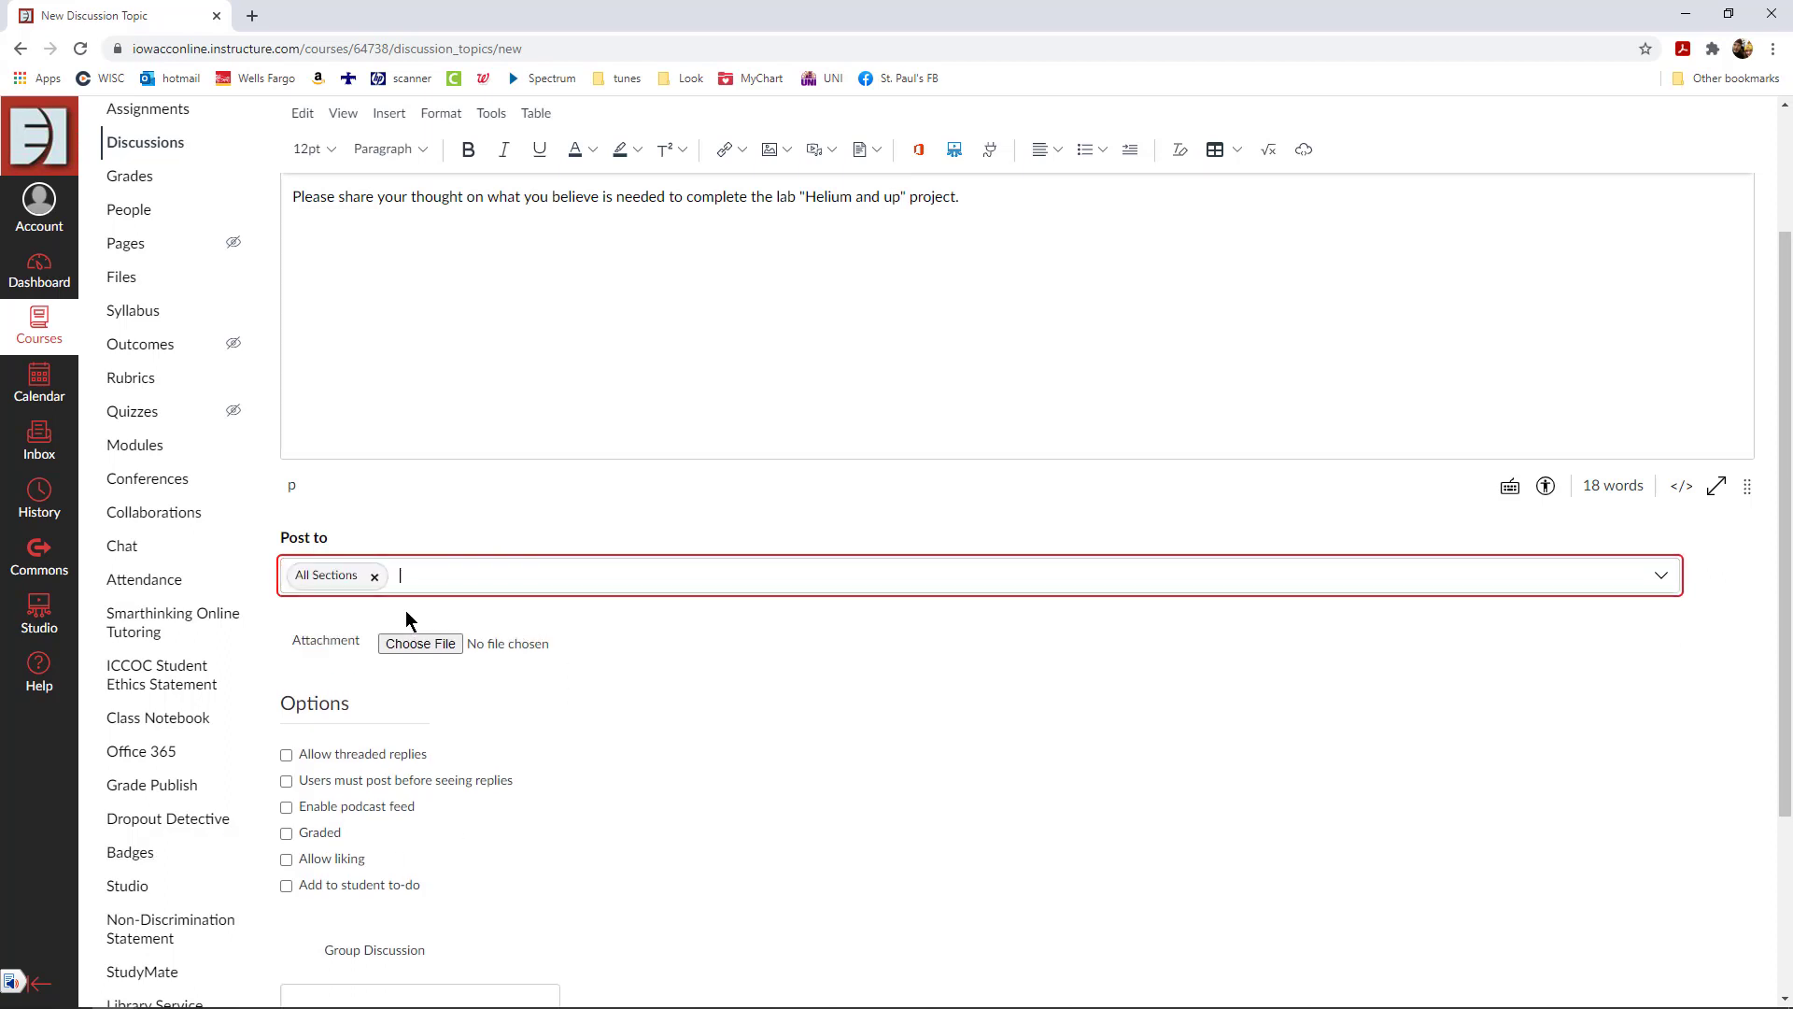
Step: Make the discussion graded with 10 points possible and check the available grade display options
left_click(286, 834)
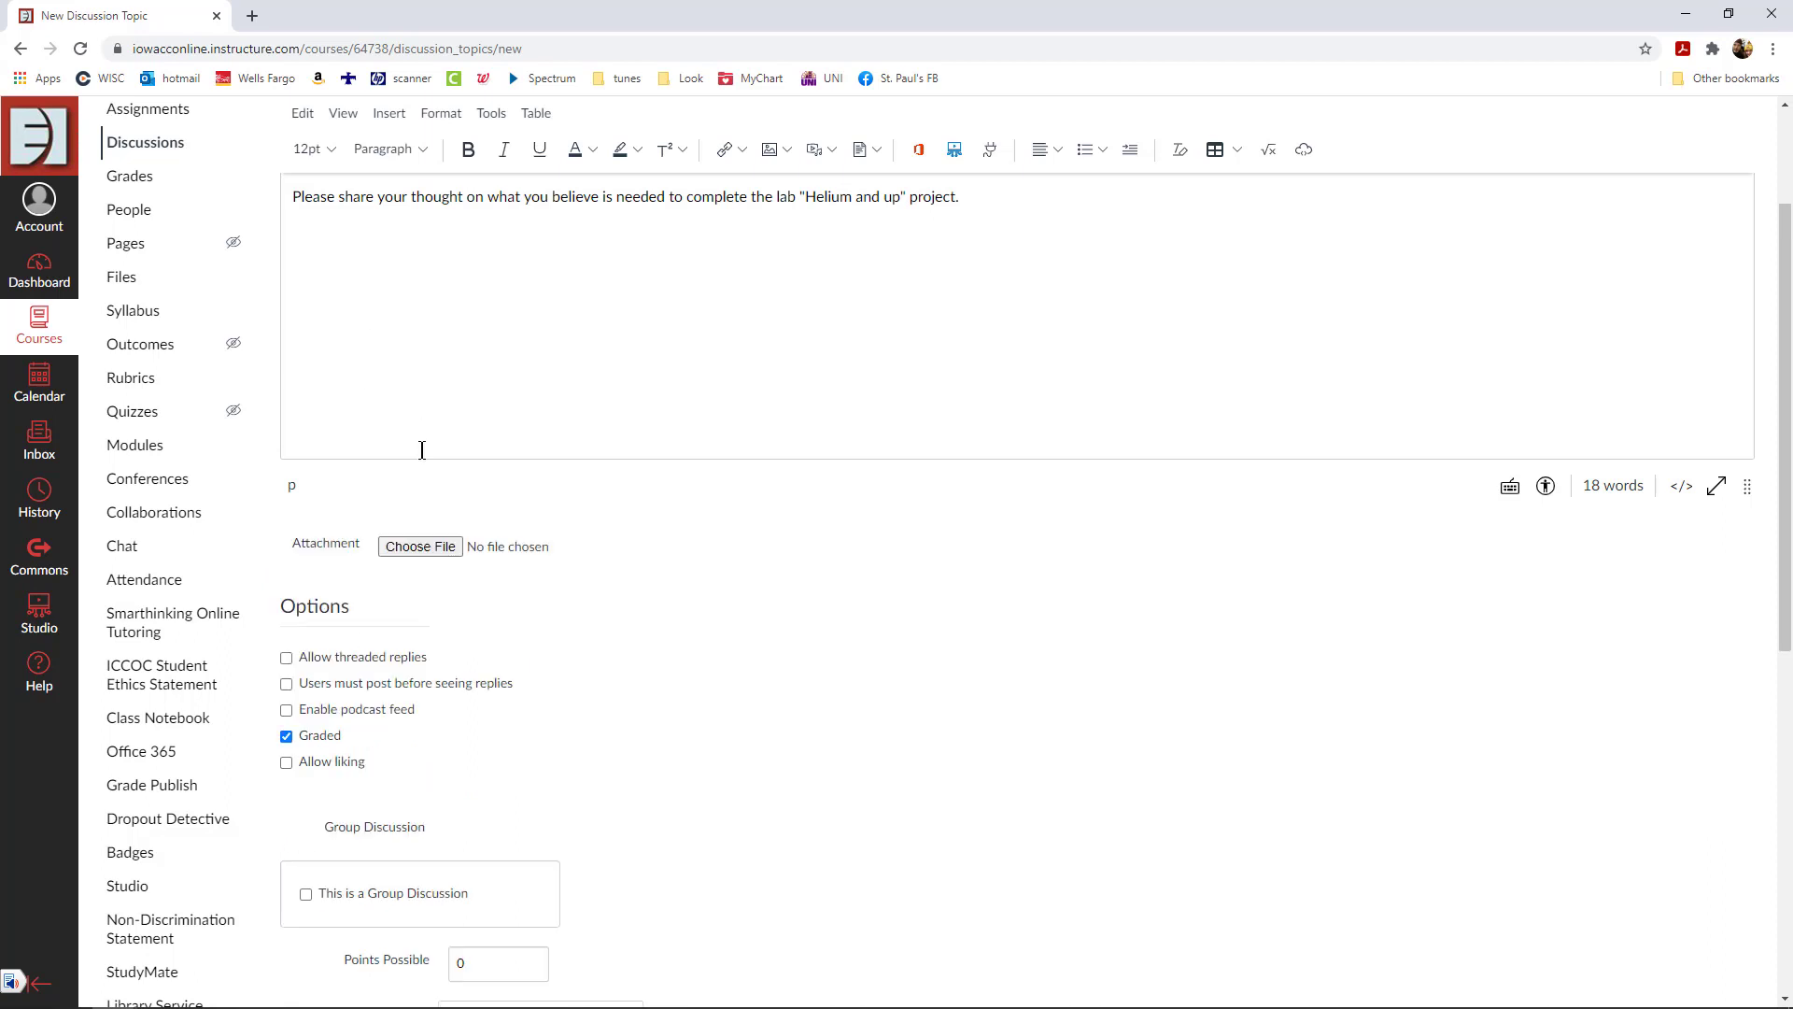
scroll(422, 451, "down", 2)
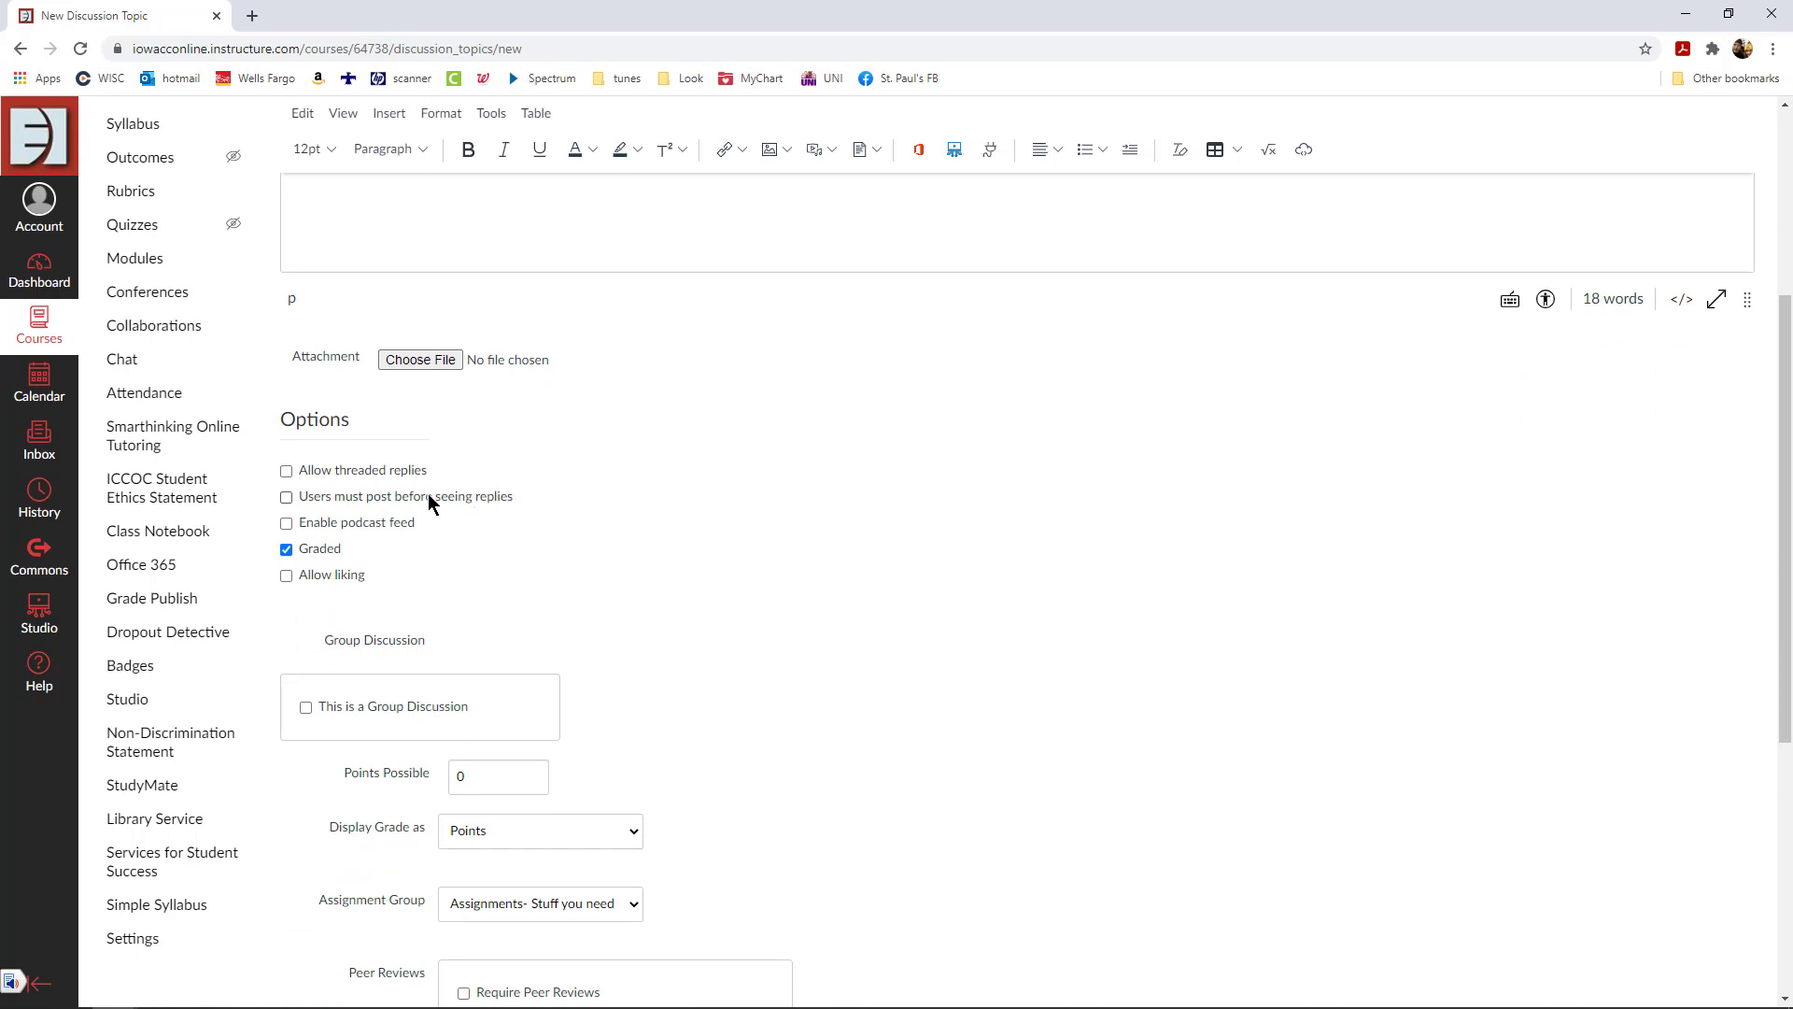
scroll(428, 551, "down", 1)
left_click(425, 685)
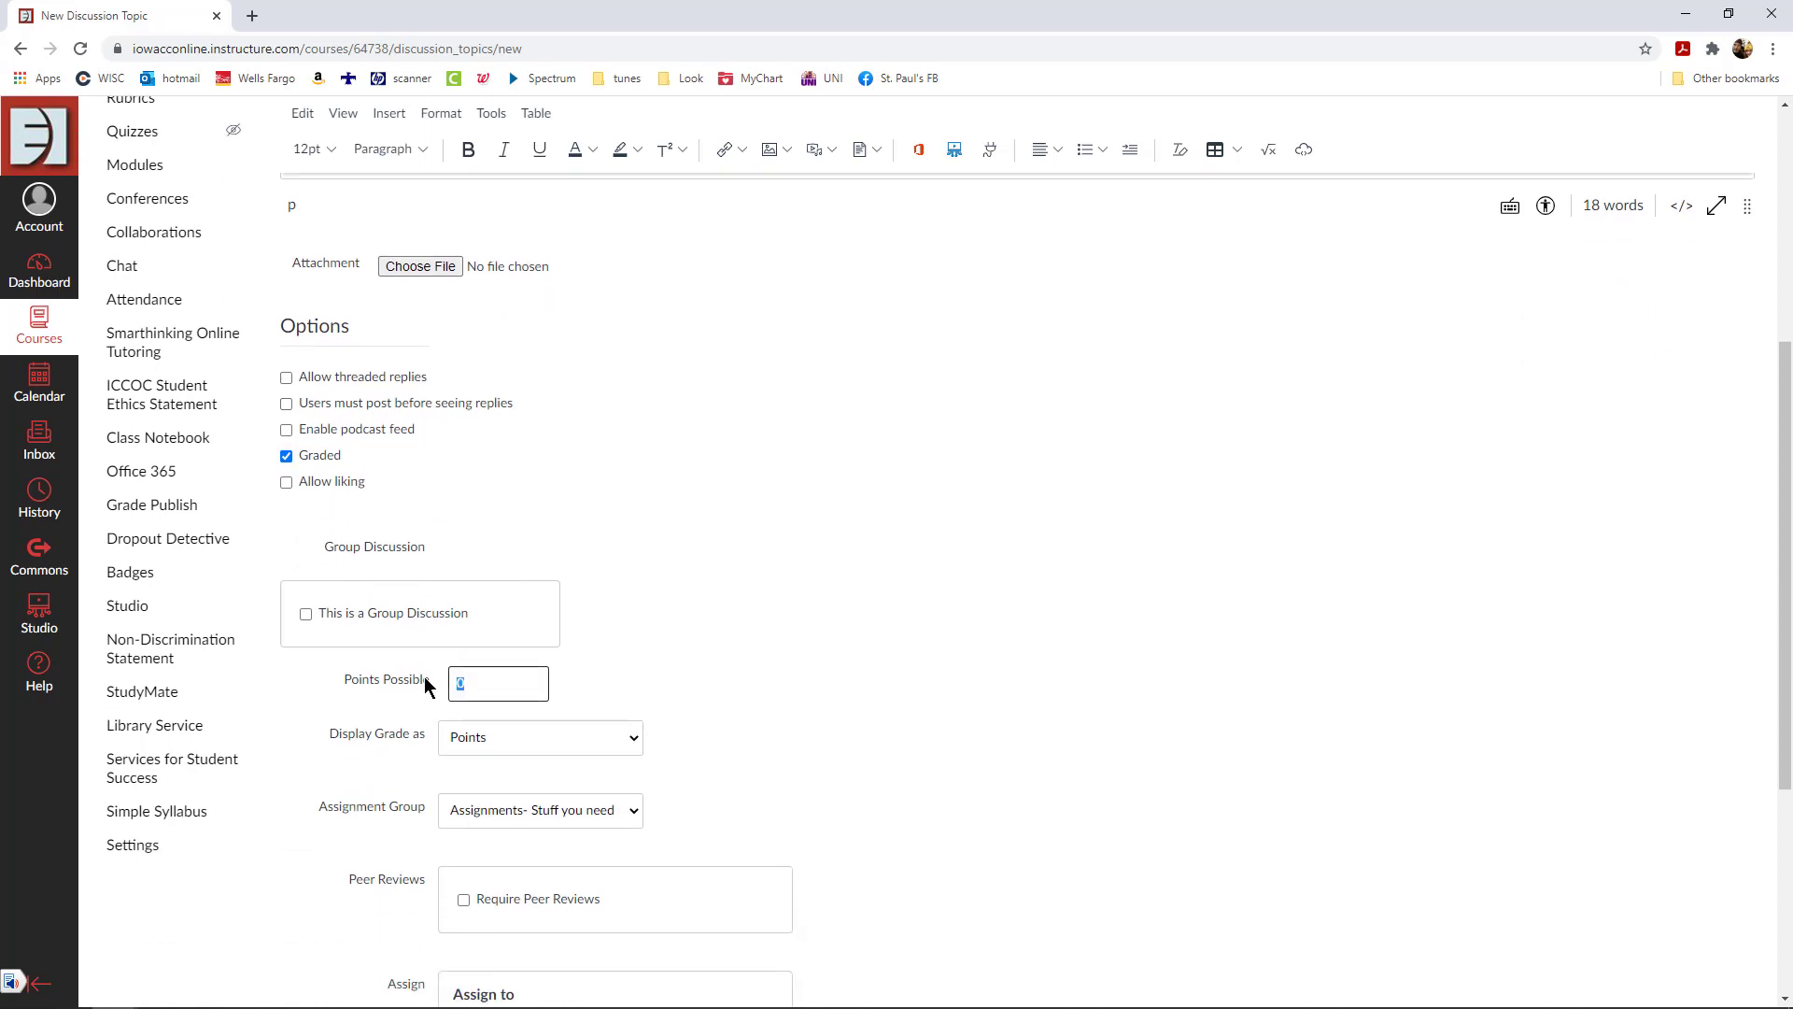
type("10")
left_click(502, 744)
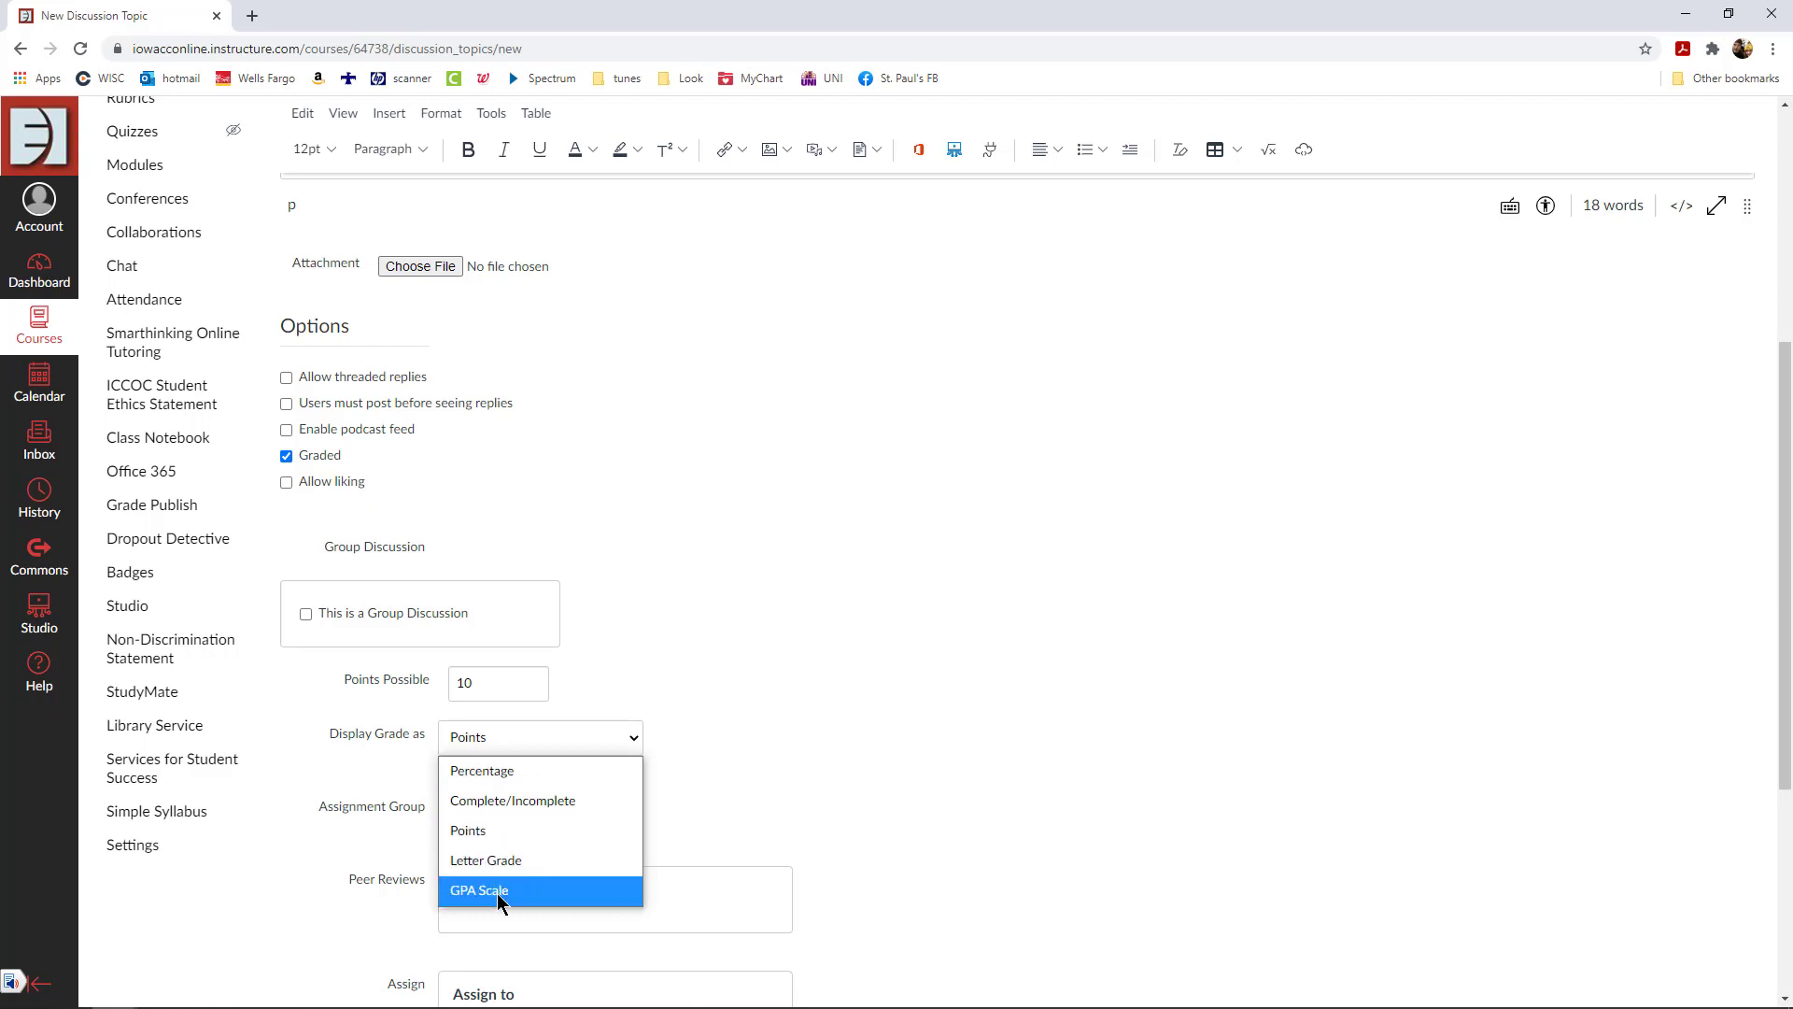
left_click(714, 658)
Step: Choose "Assignments- Stuff you need to do" as the discussion's assignment group
scroll(709, 658, "down", 1)
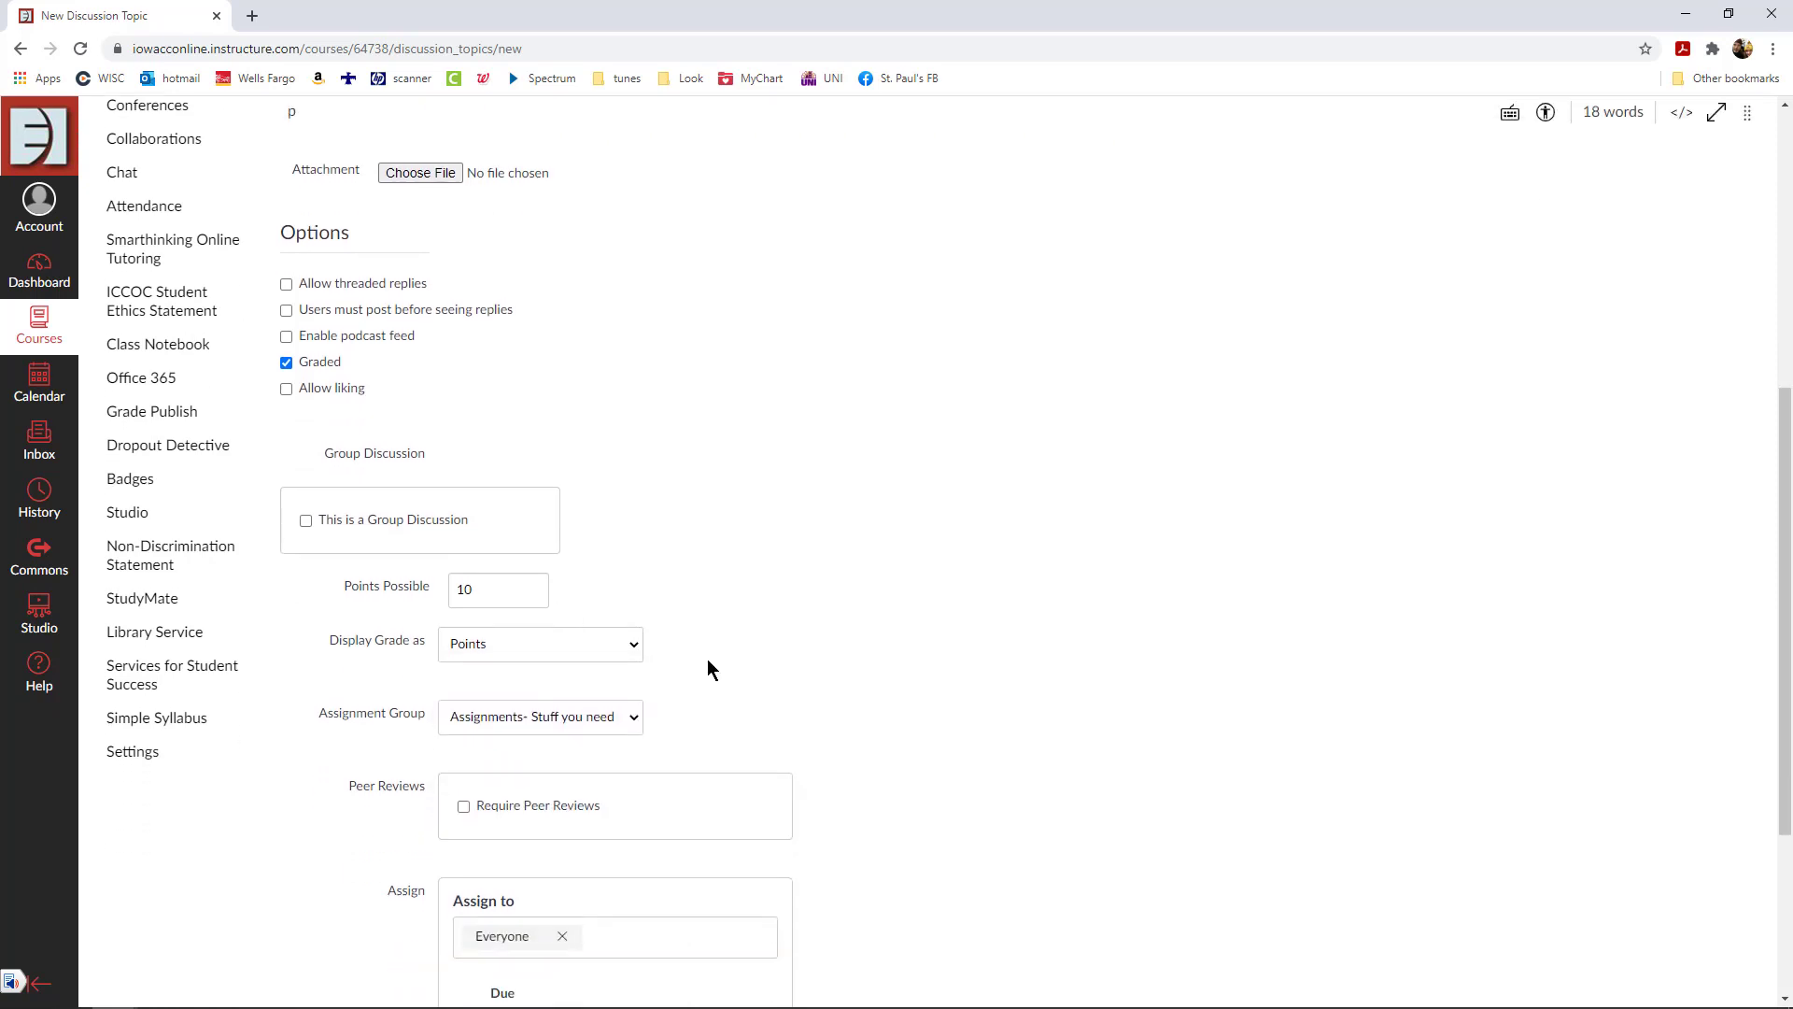
scroll(672, 644, "down", 1)
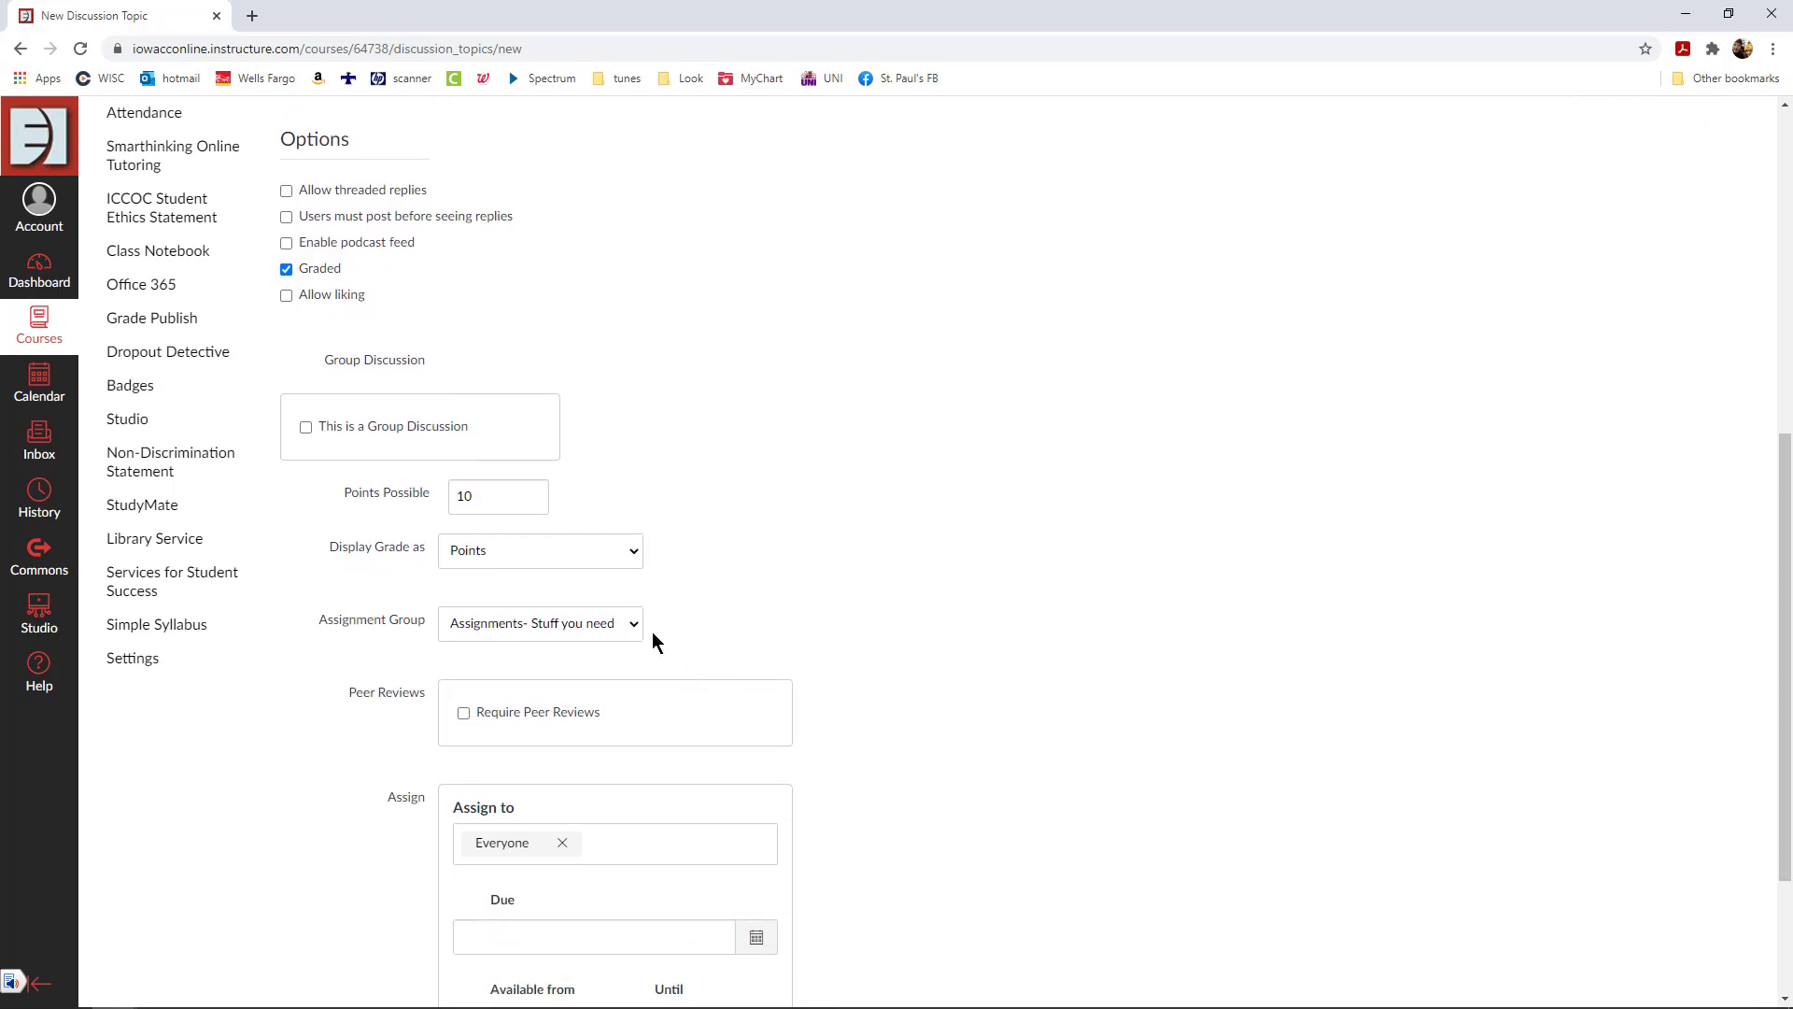
left_click(633, 625)
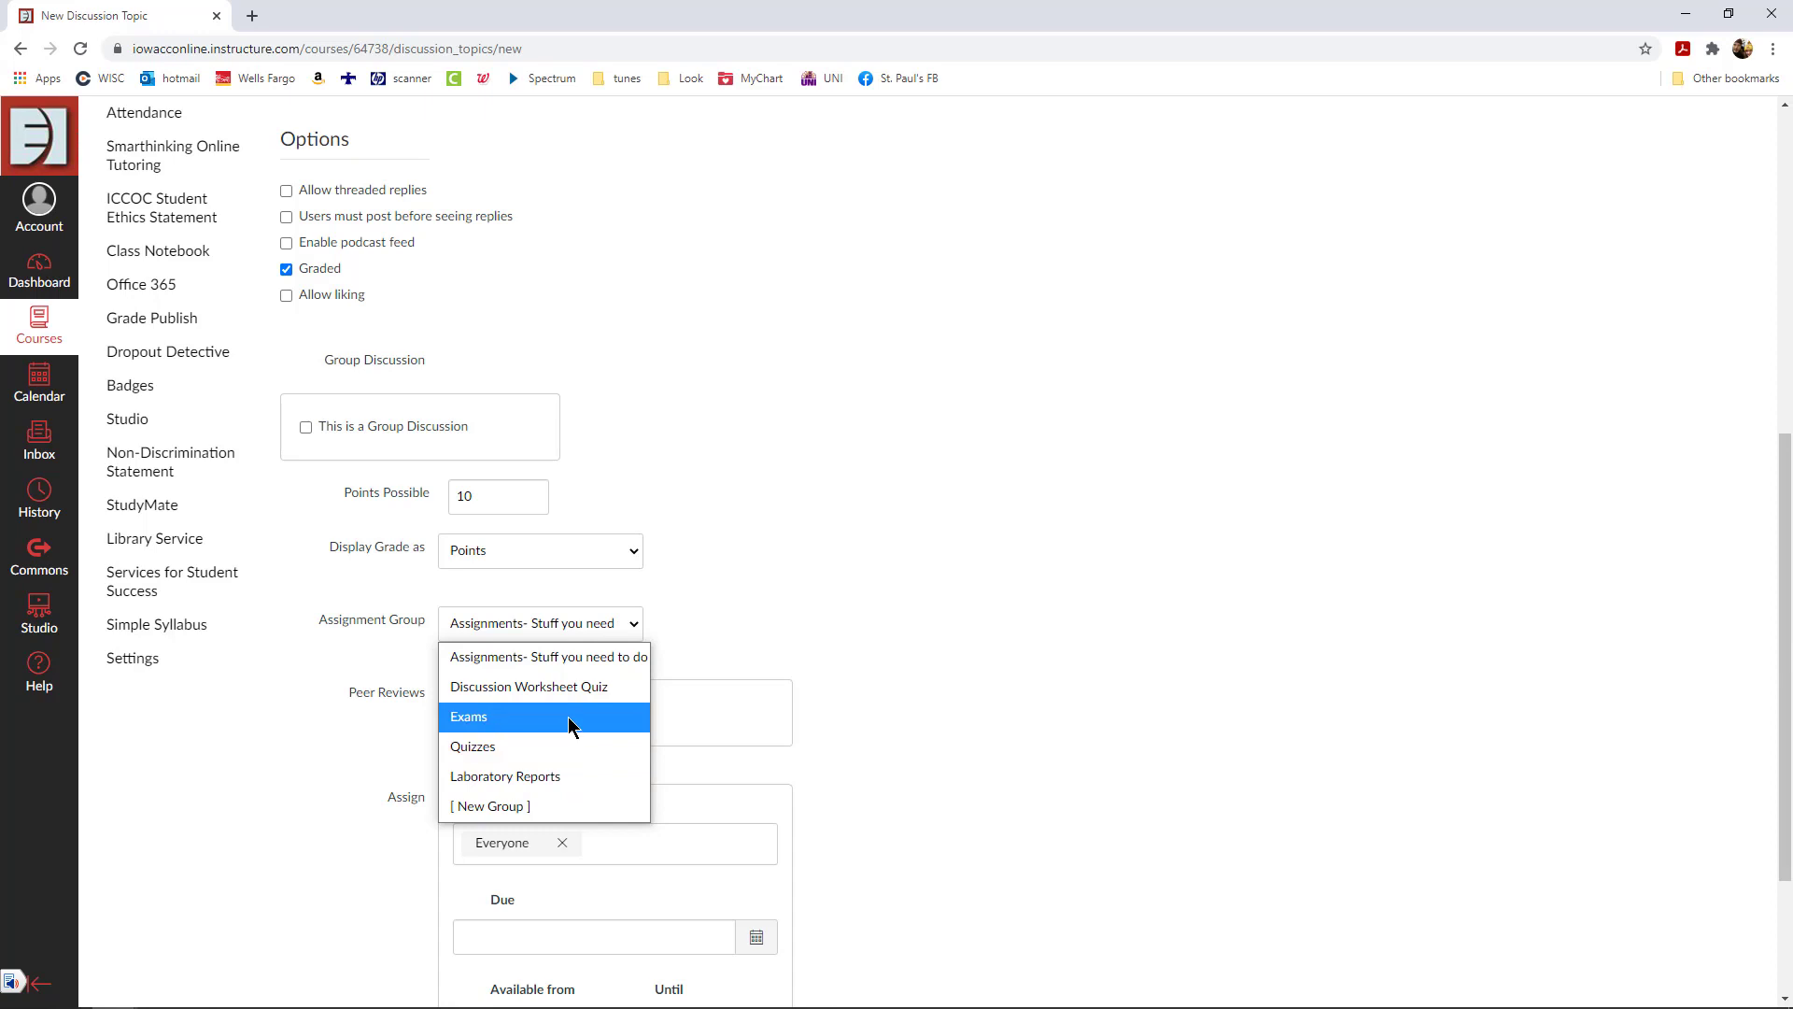
left_click(534, 656)
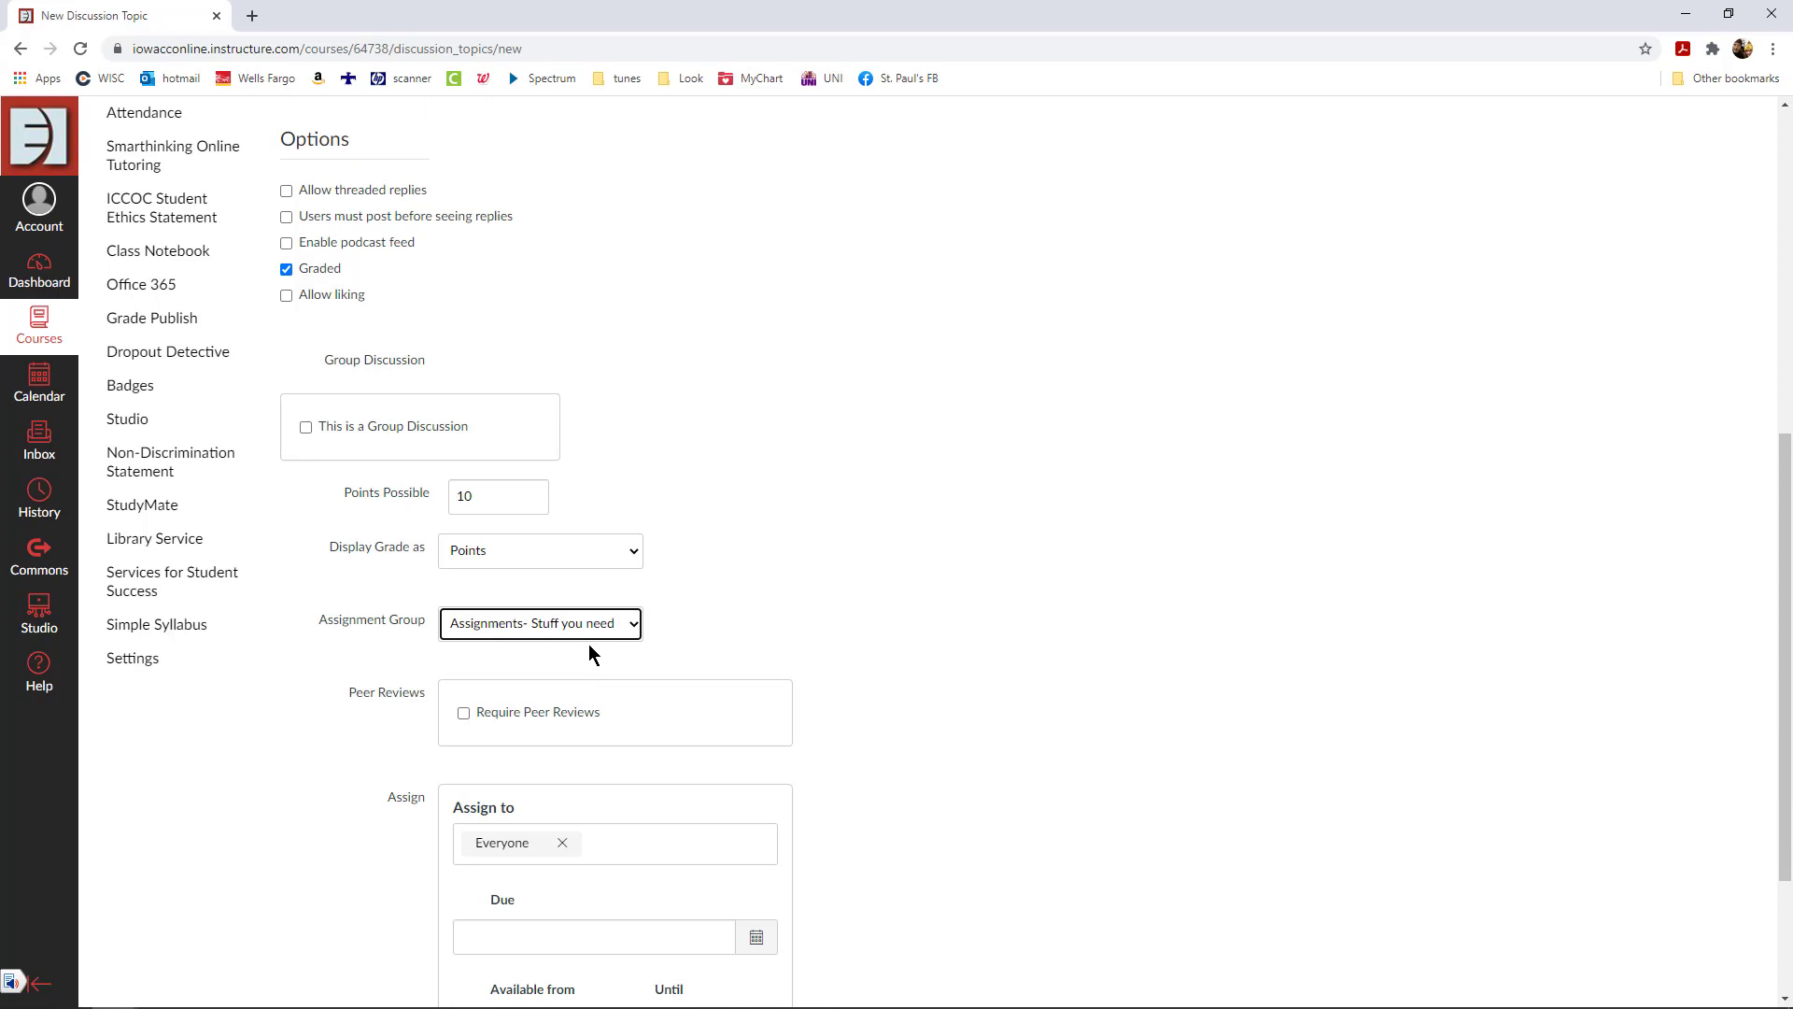
Step: Set the discussion's due date for everyone to February 8, 2021
scroll(588, 643, "down", 3)
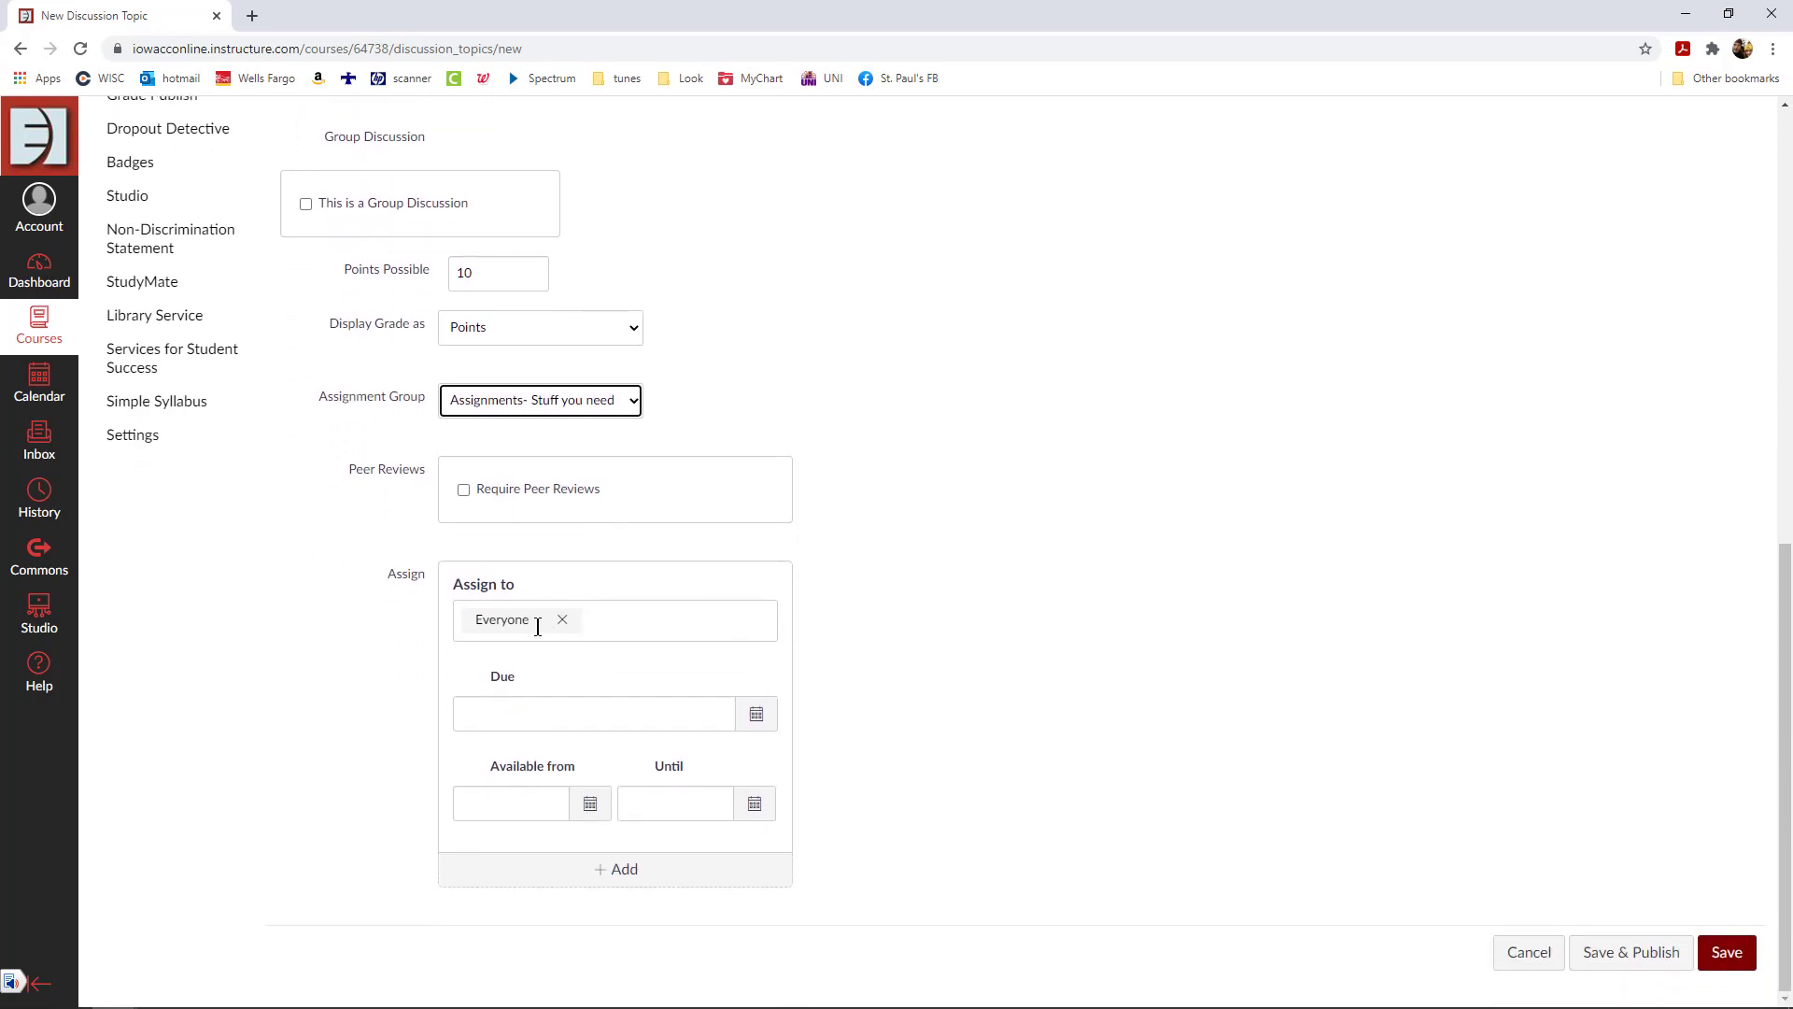
left_click(757, 715)
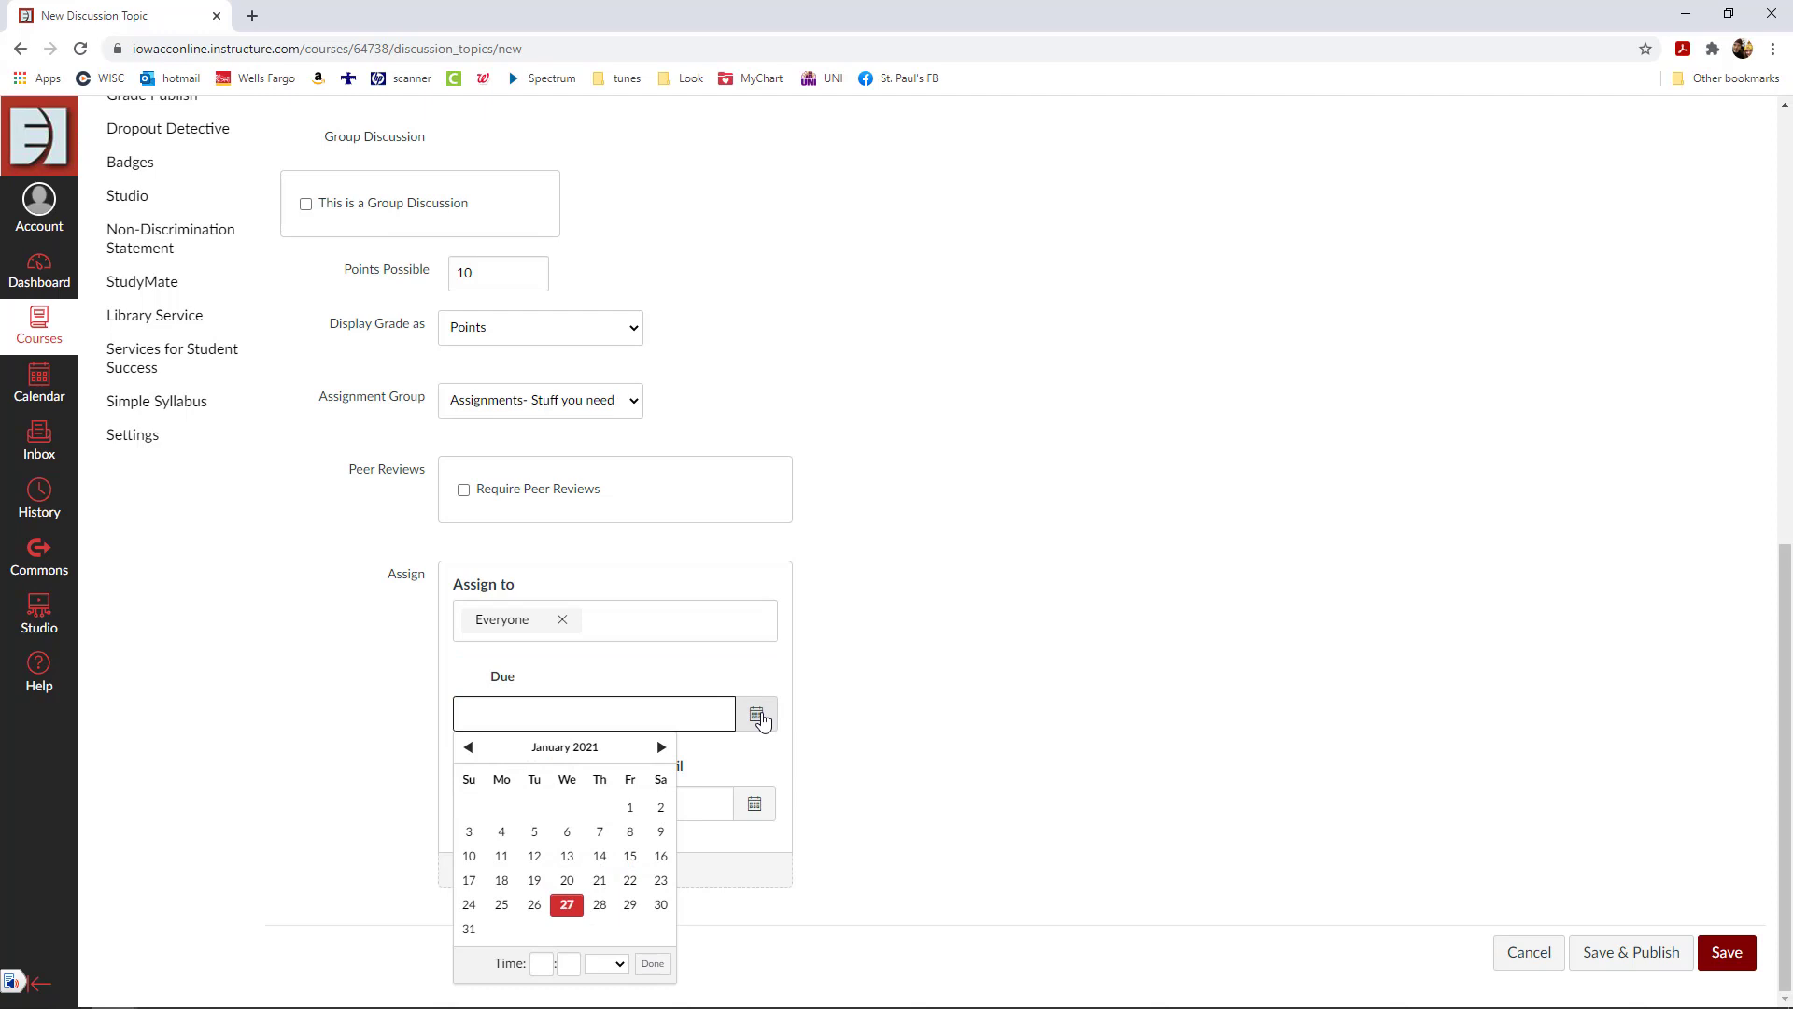
left_click(660, 747)
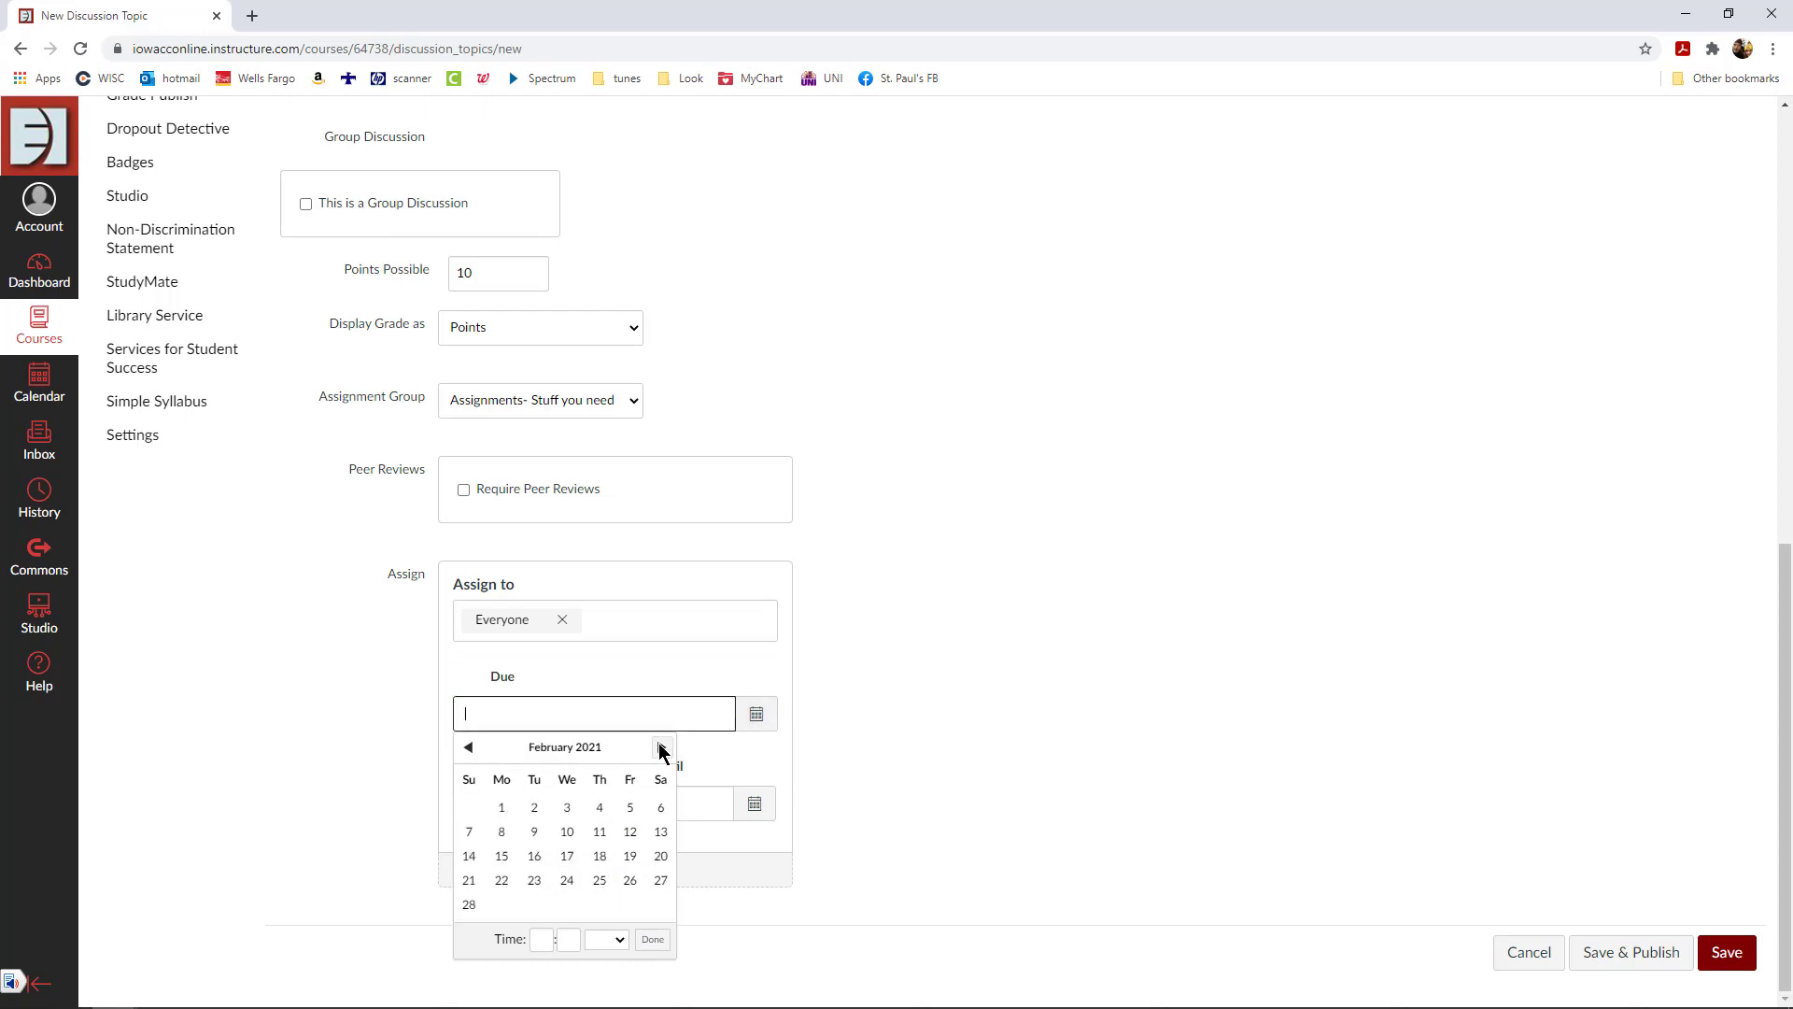
left_click(504, 832)
left_click(839, 753)
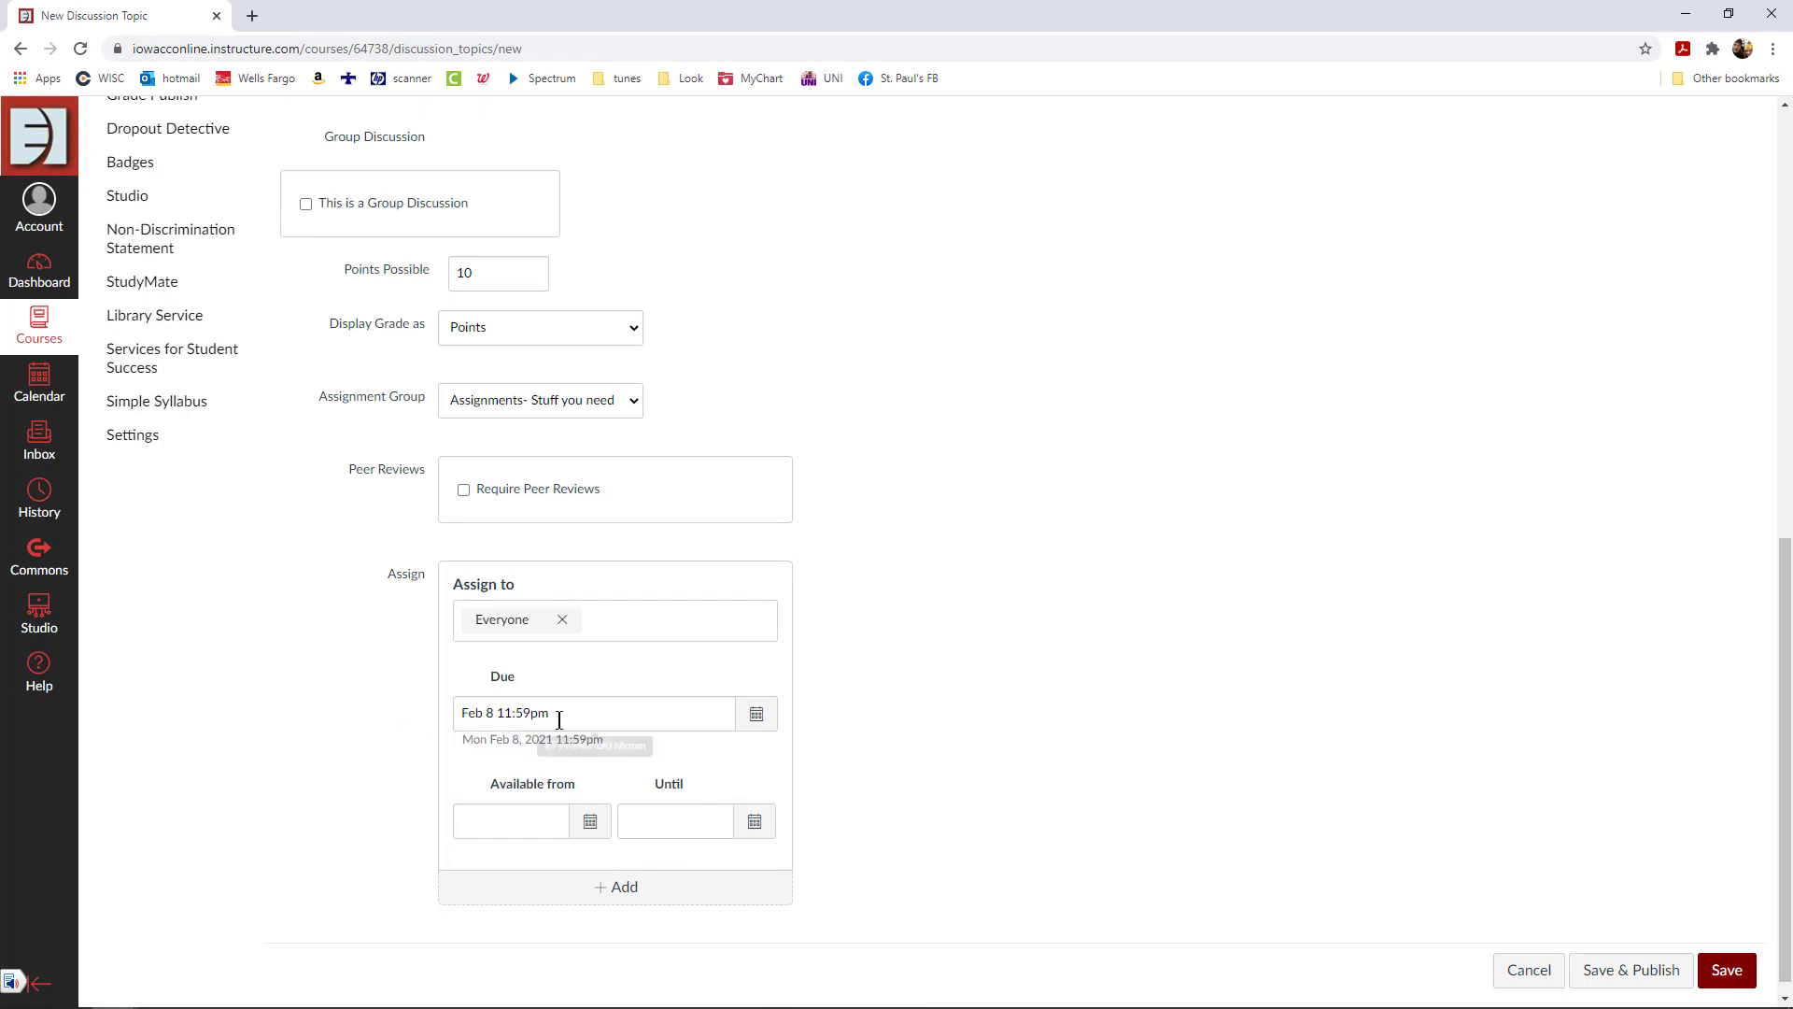
Step: Set the discussion's Available from date to February 8, 2021
left_click(591, 822)
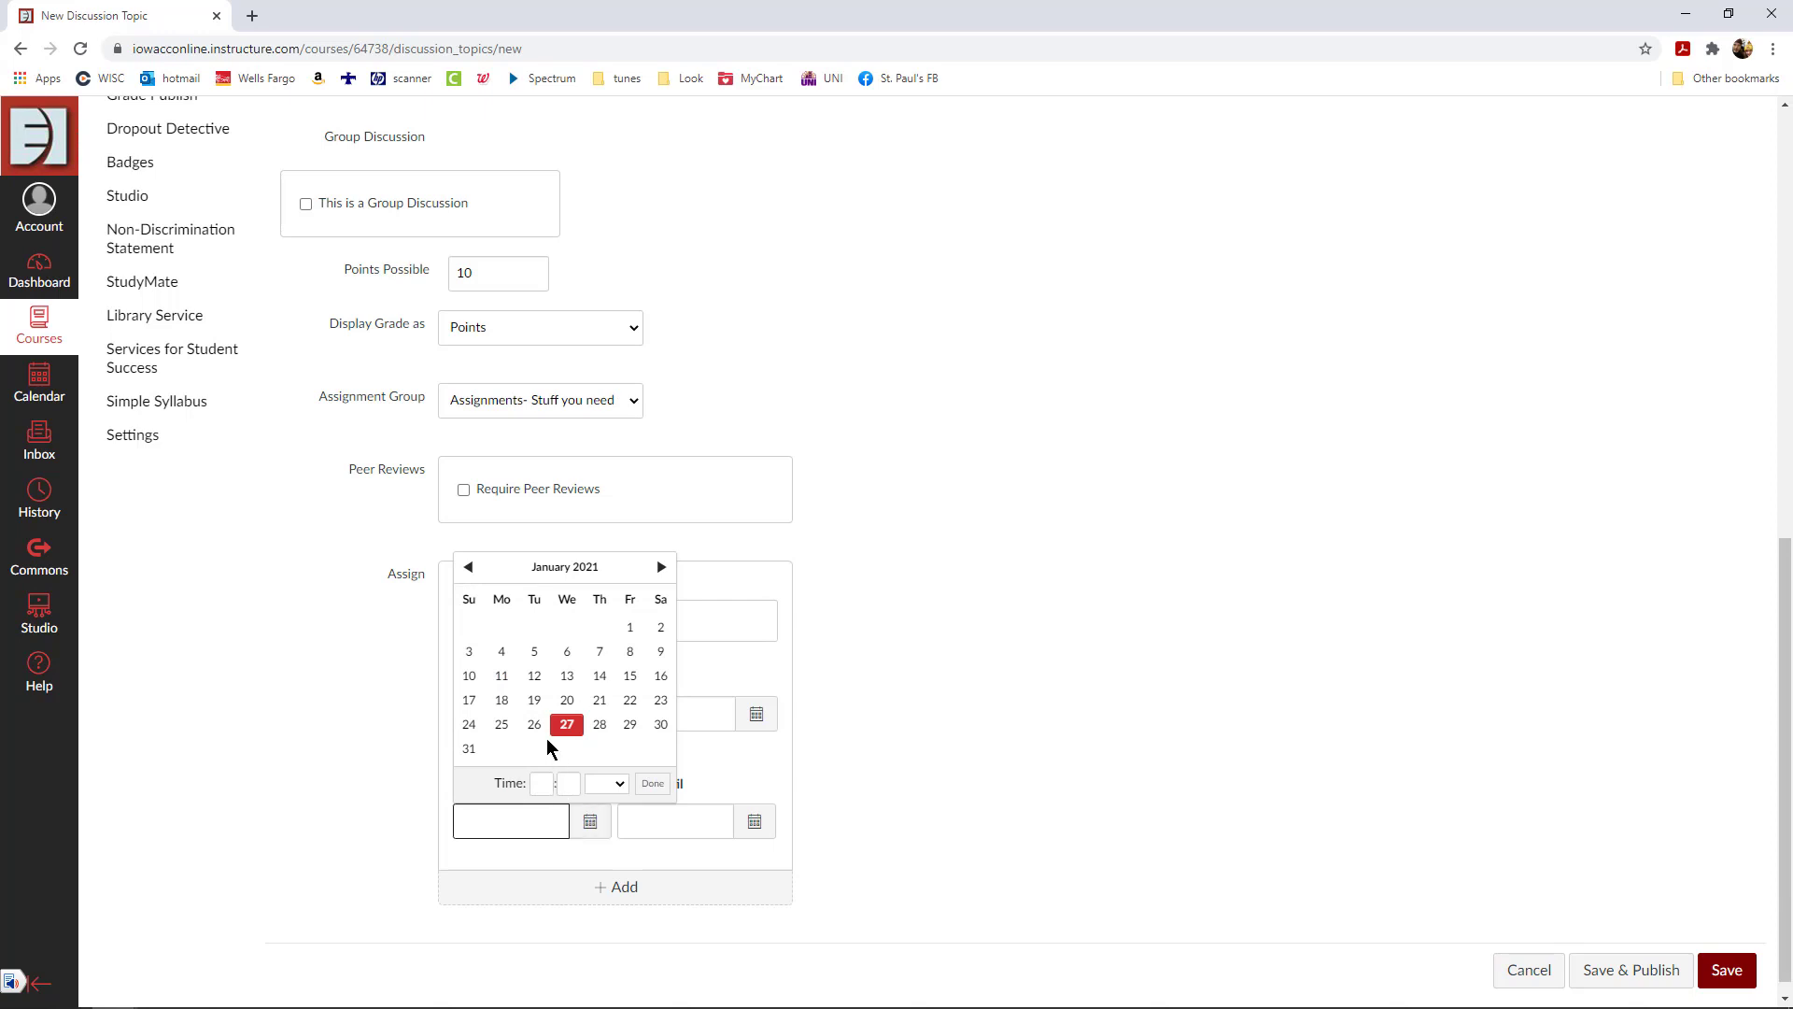
left_click(502, 726)
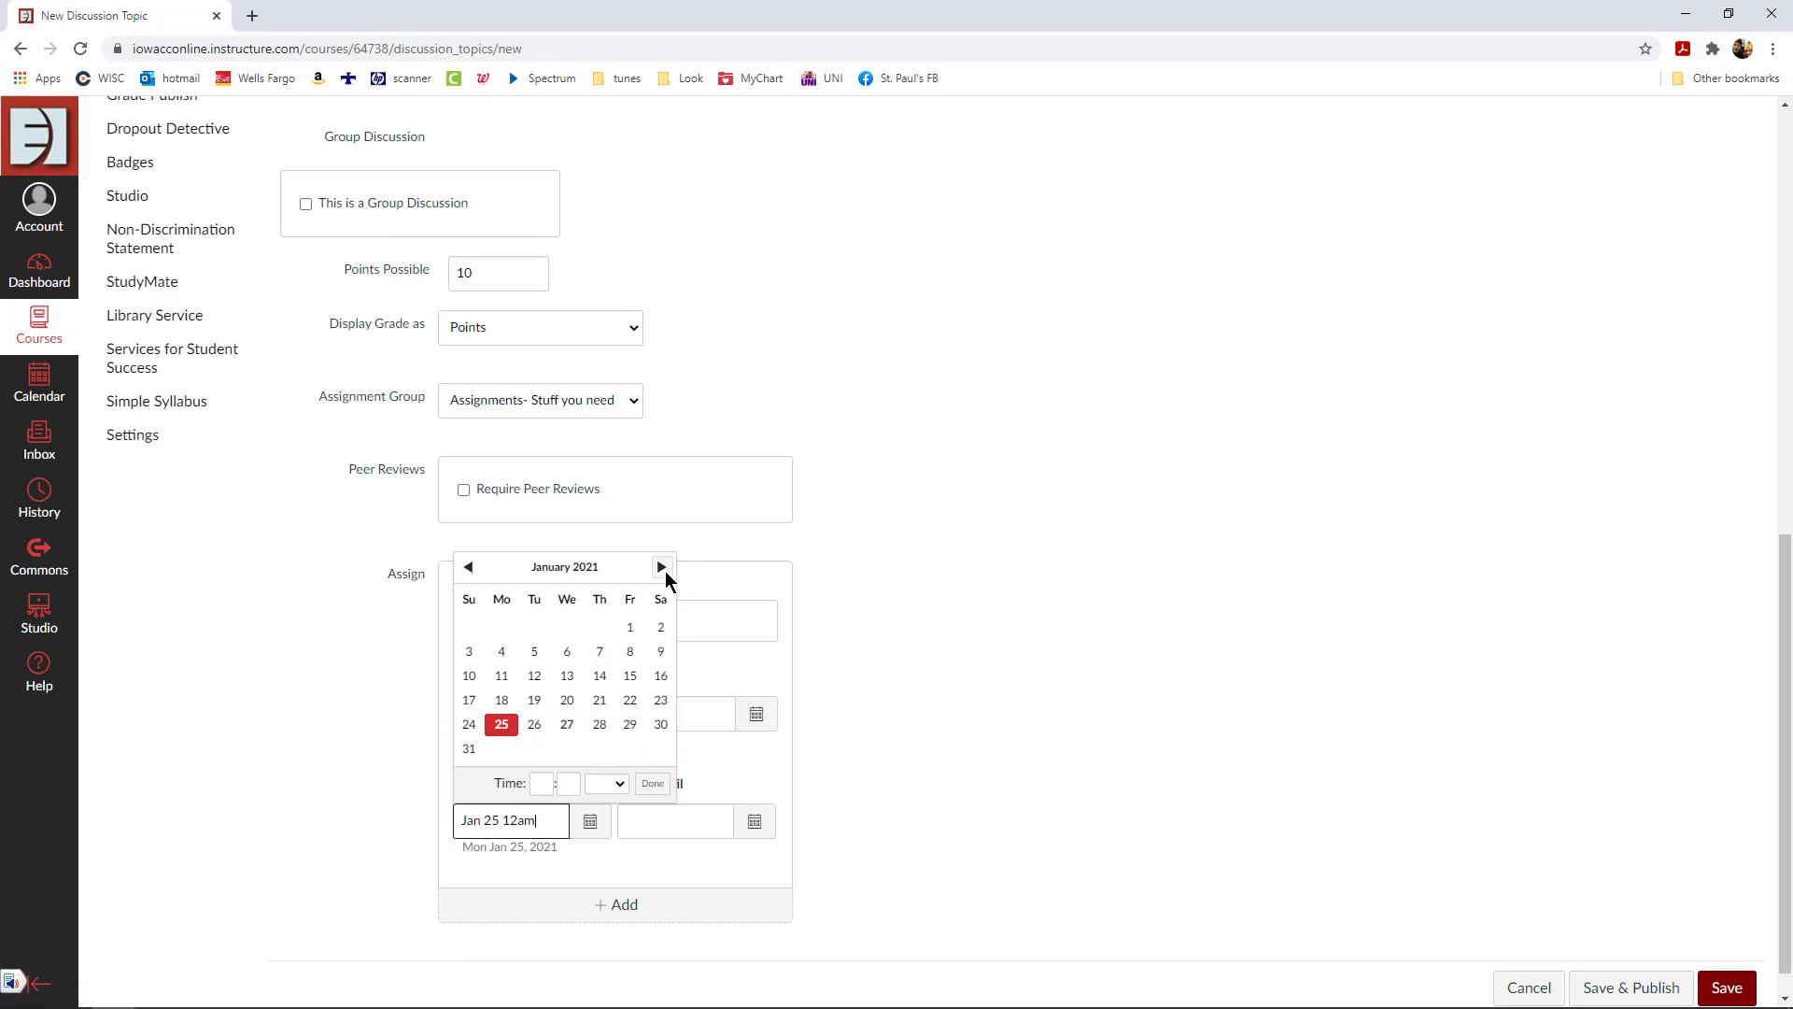
left_click(662, 569)
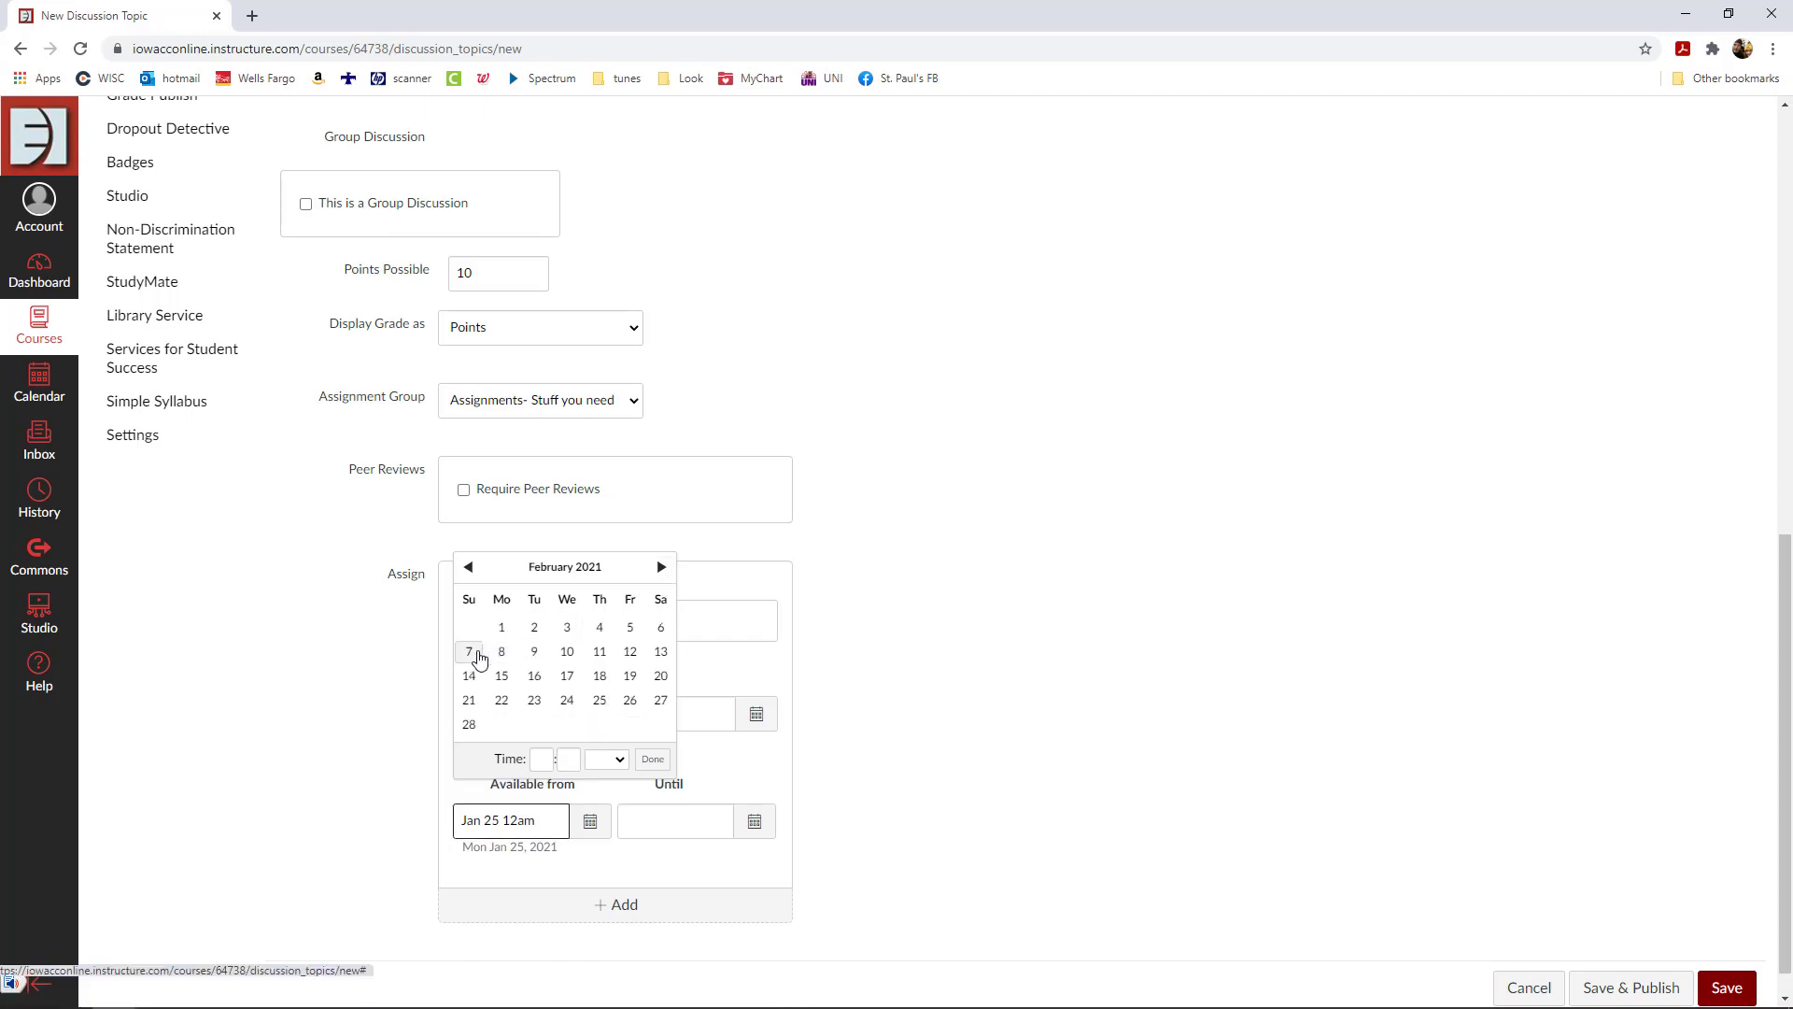
left_click(501, 653)
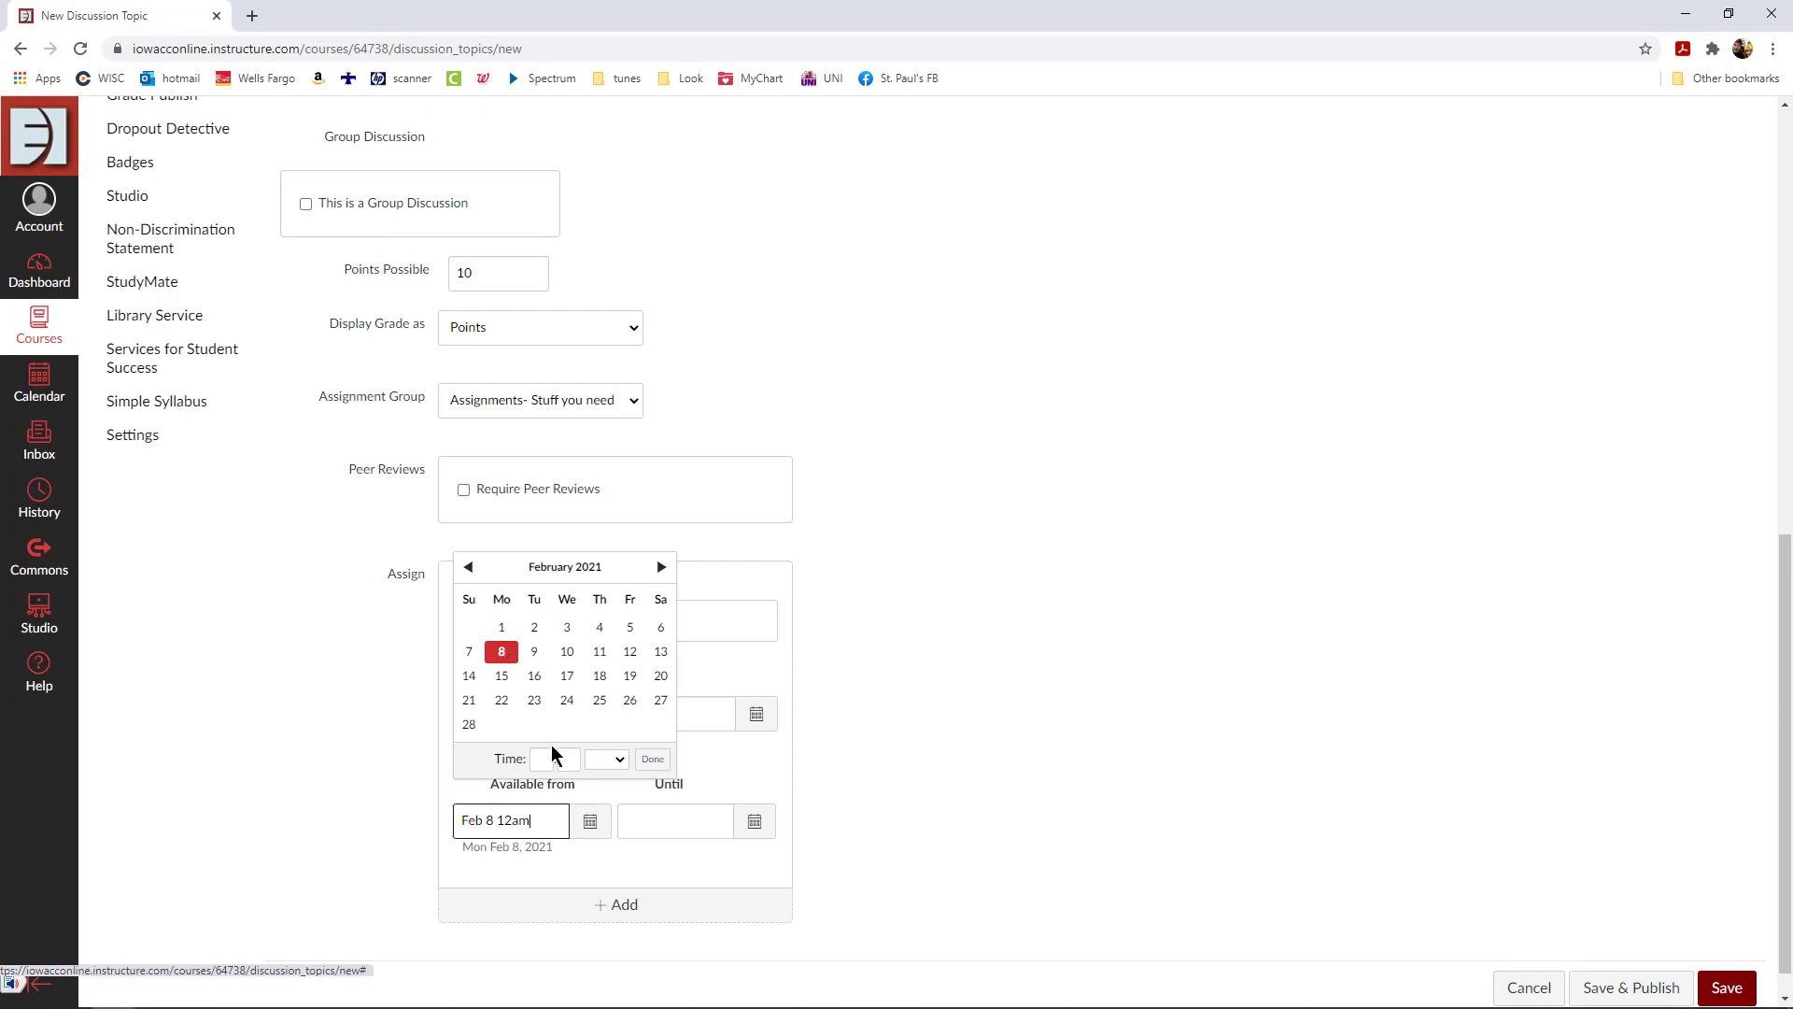
left_click(651, 761)
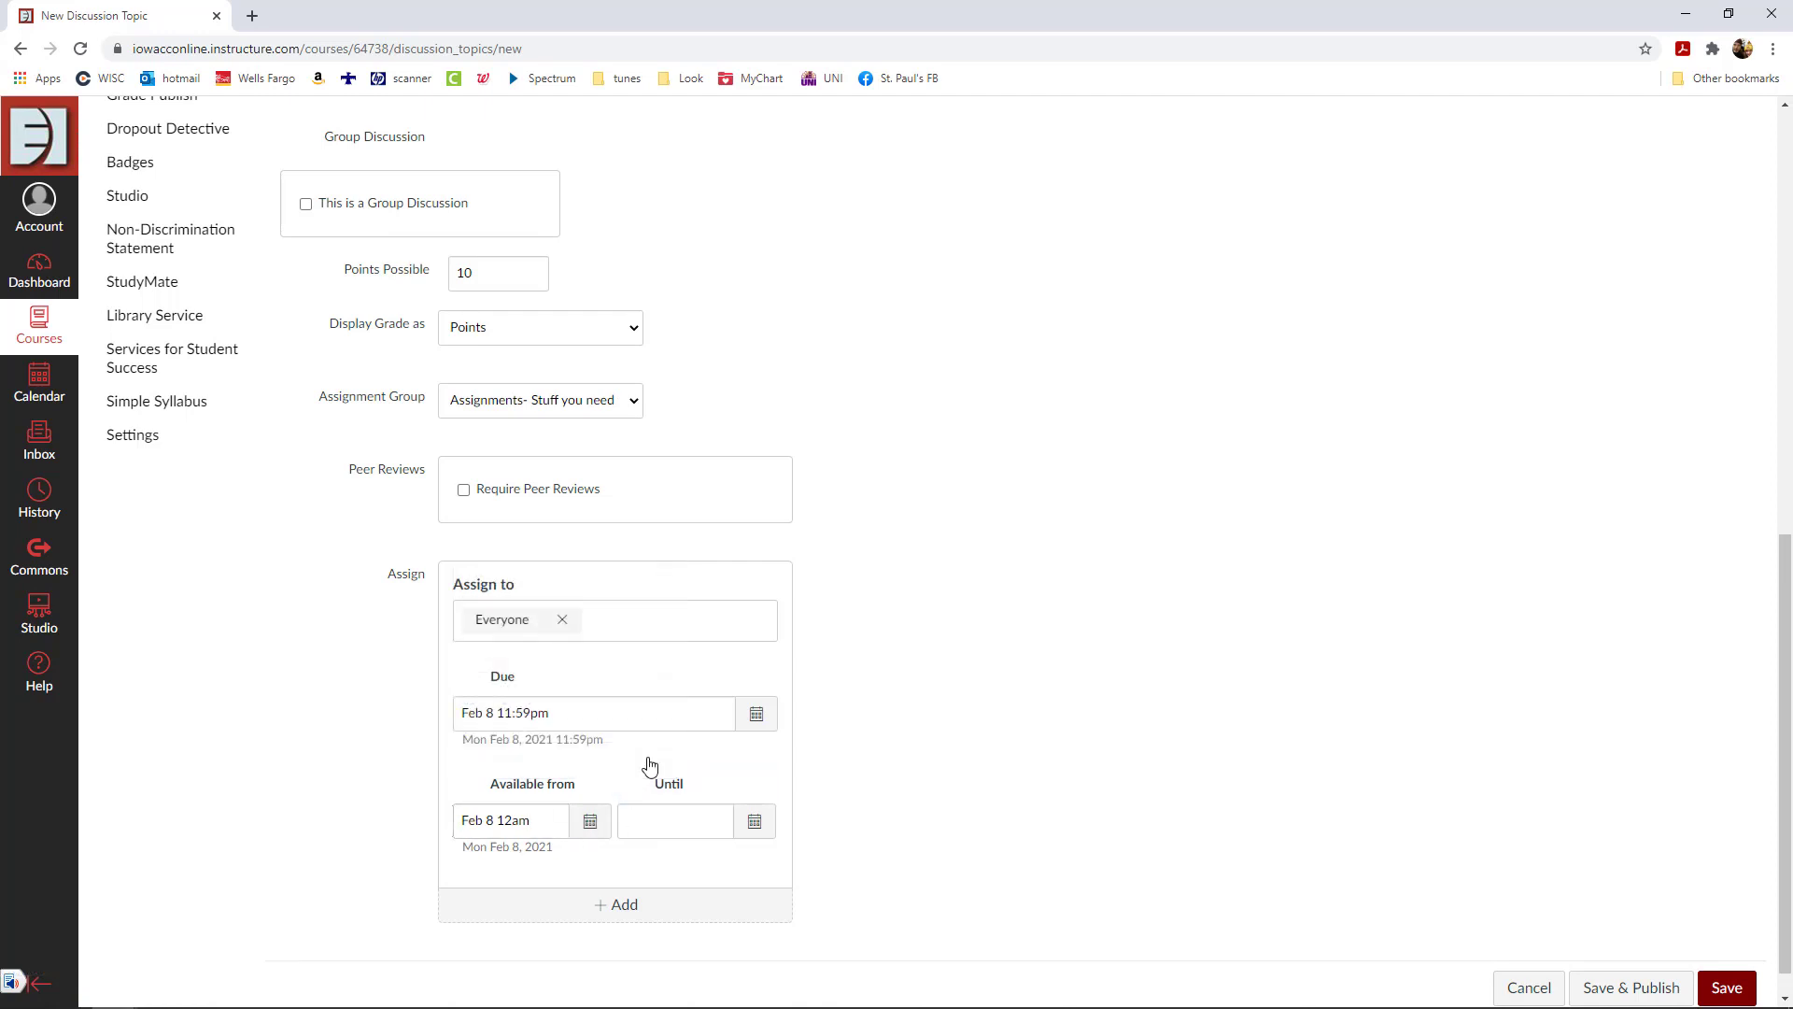
Step: Change the discussion's Available from date to January 25, 2021
left_click(595, 821)
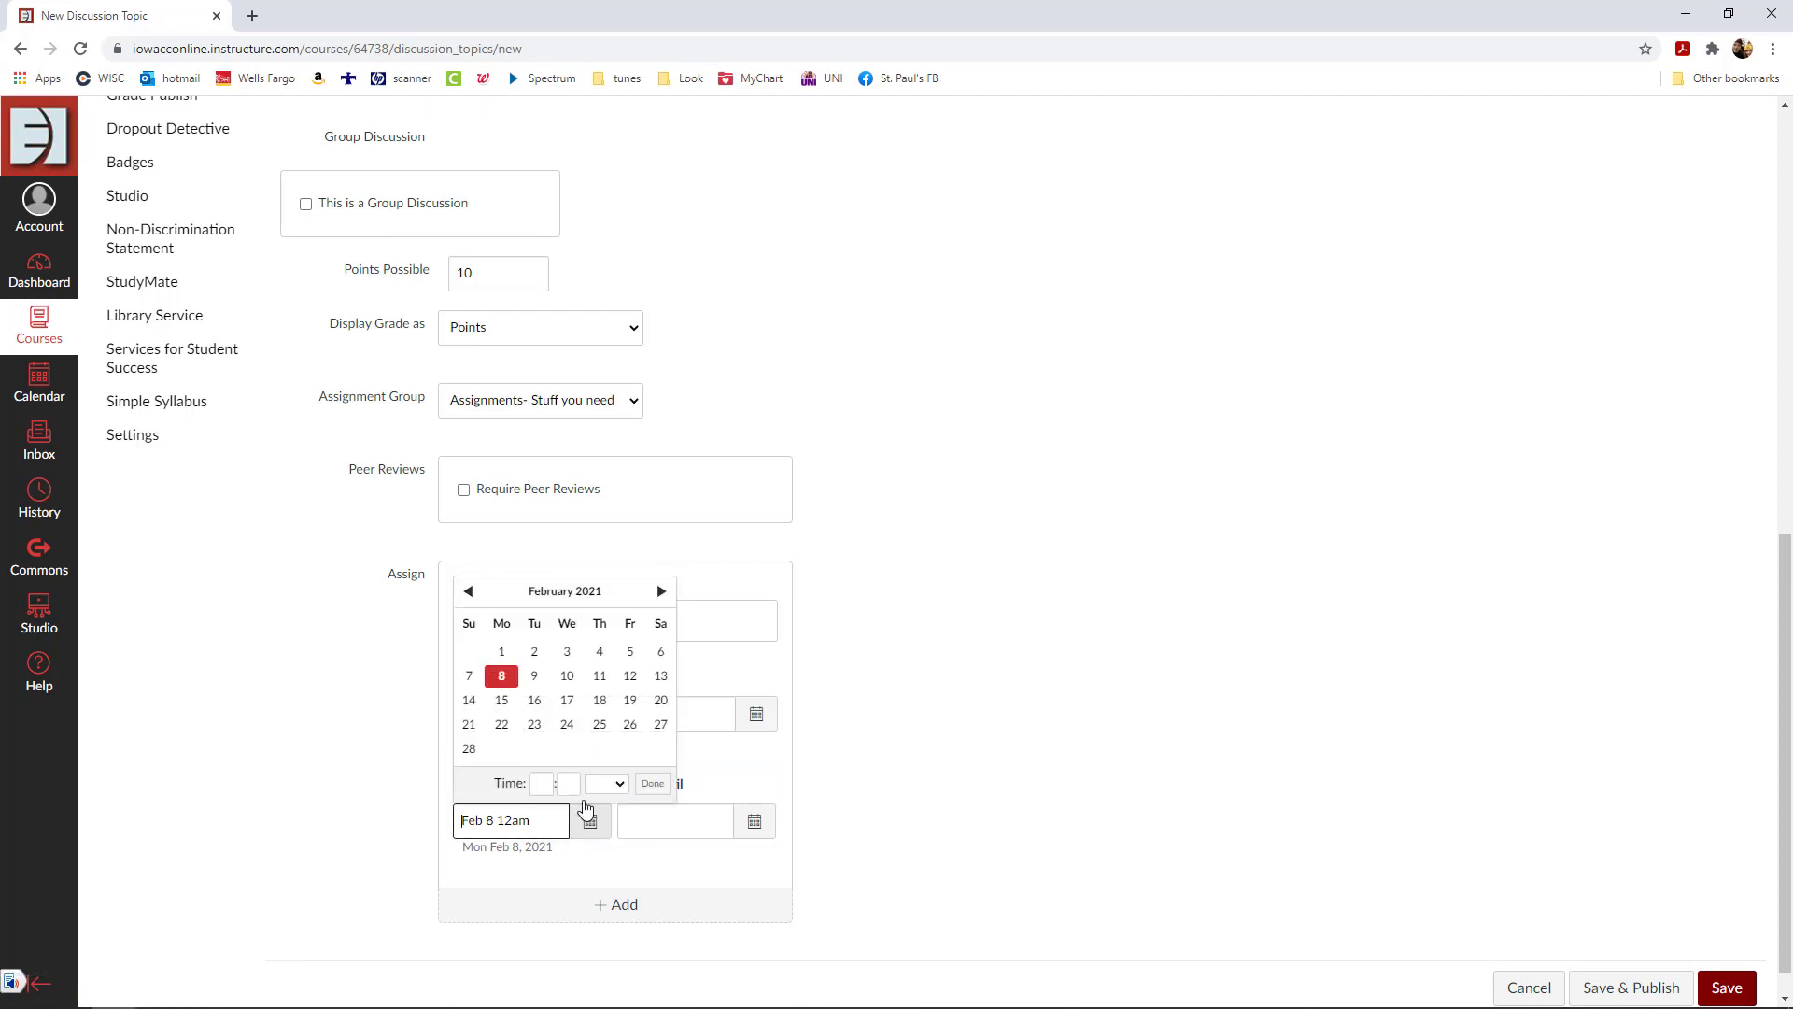
left_click(468, 591)
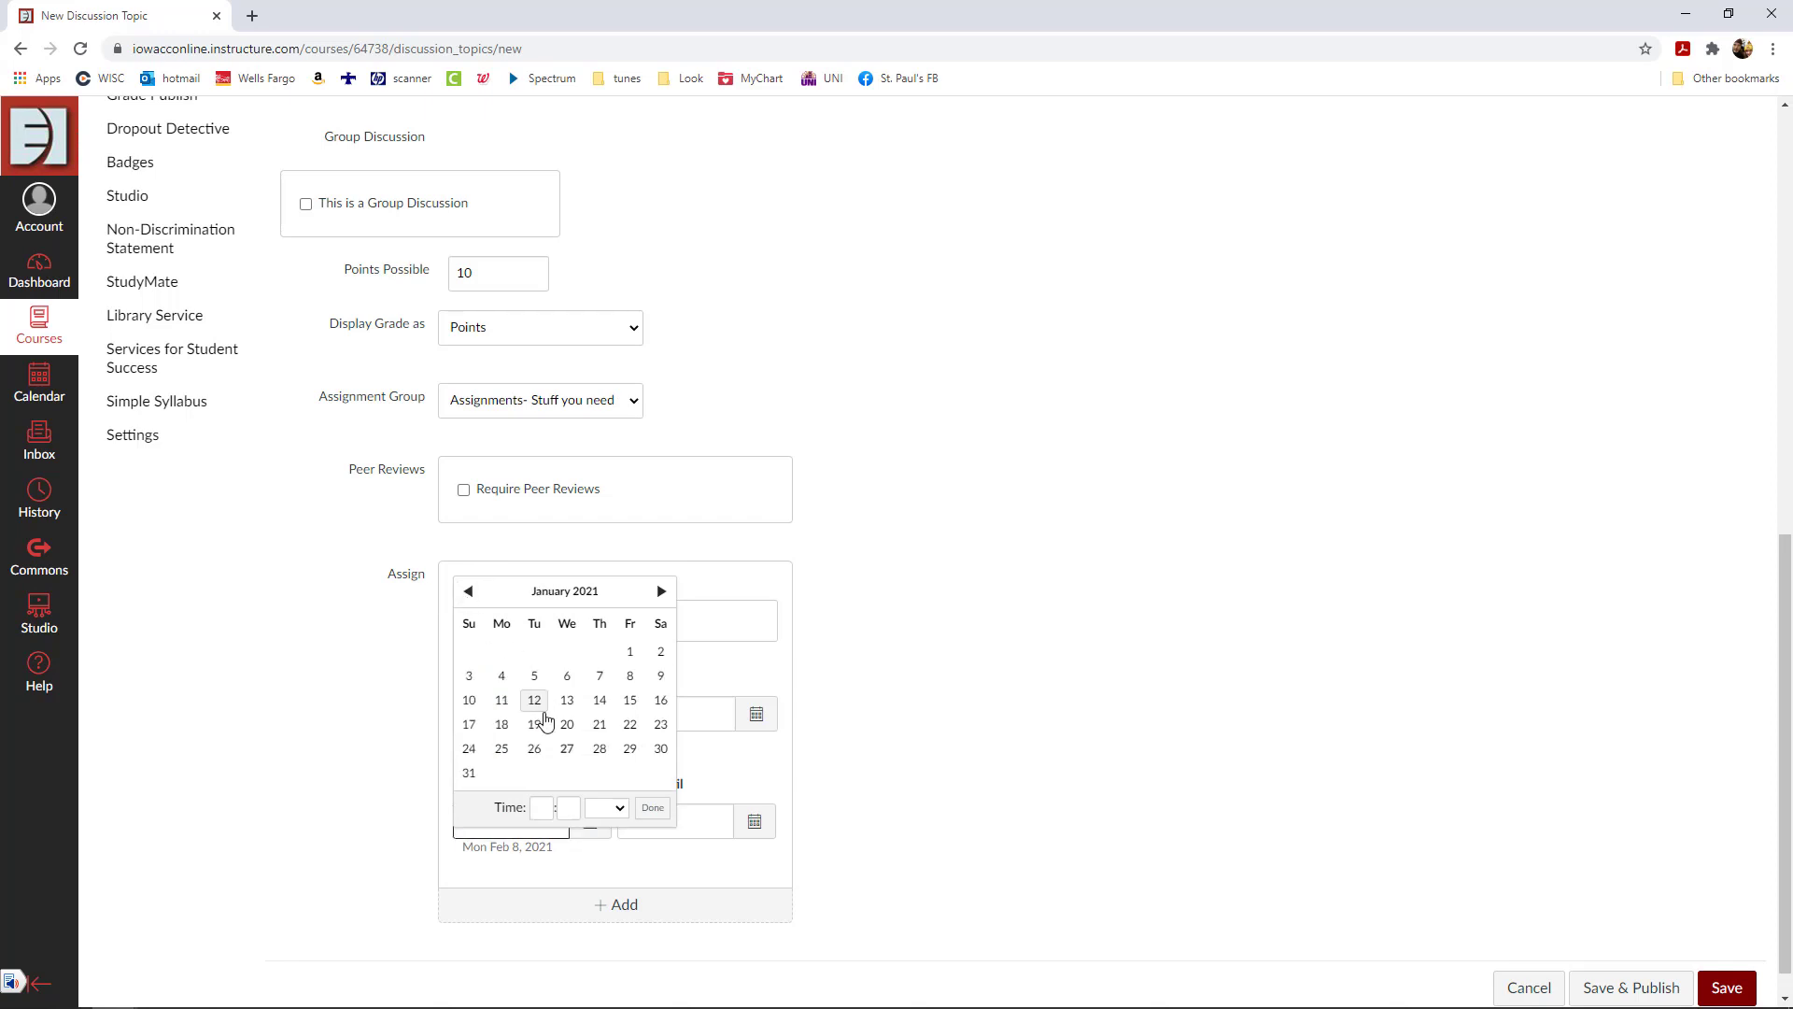
left_click(502, 748)
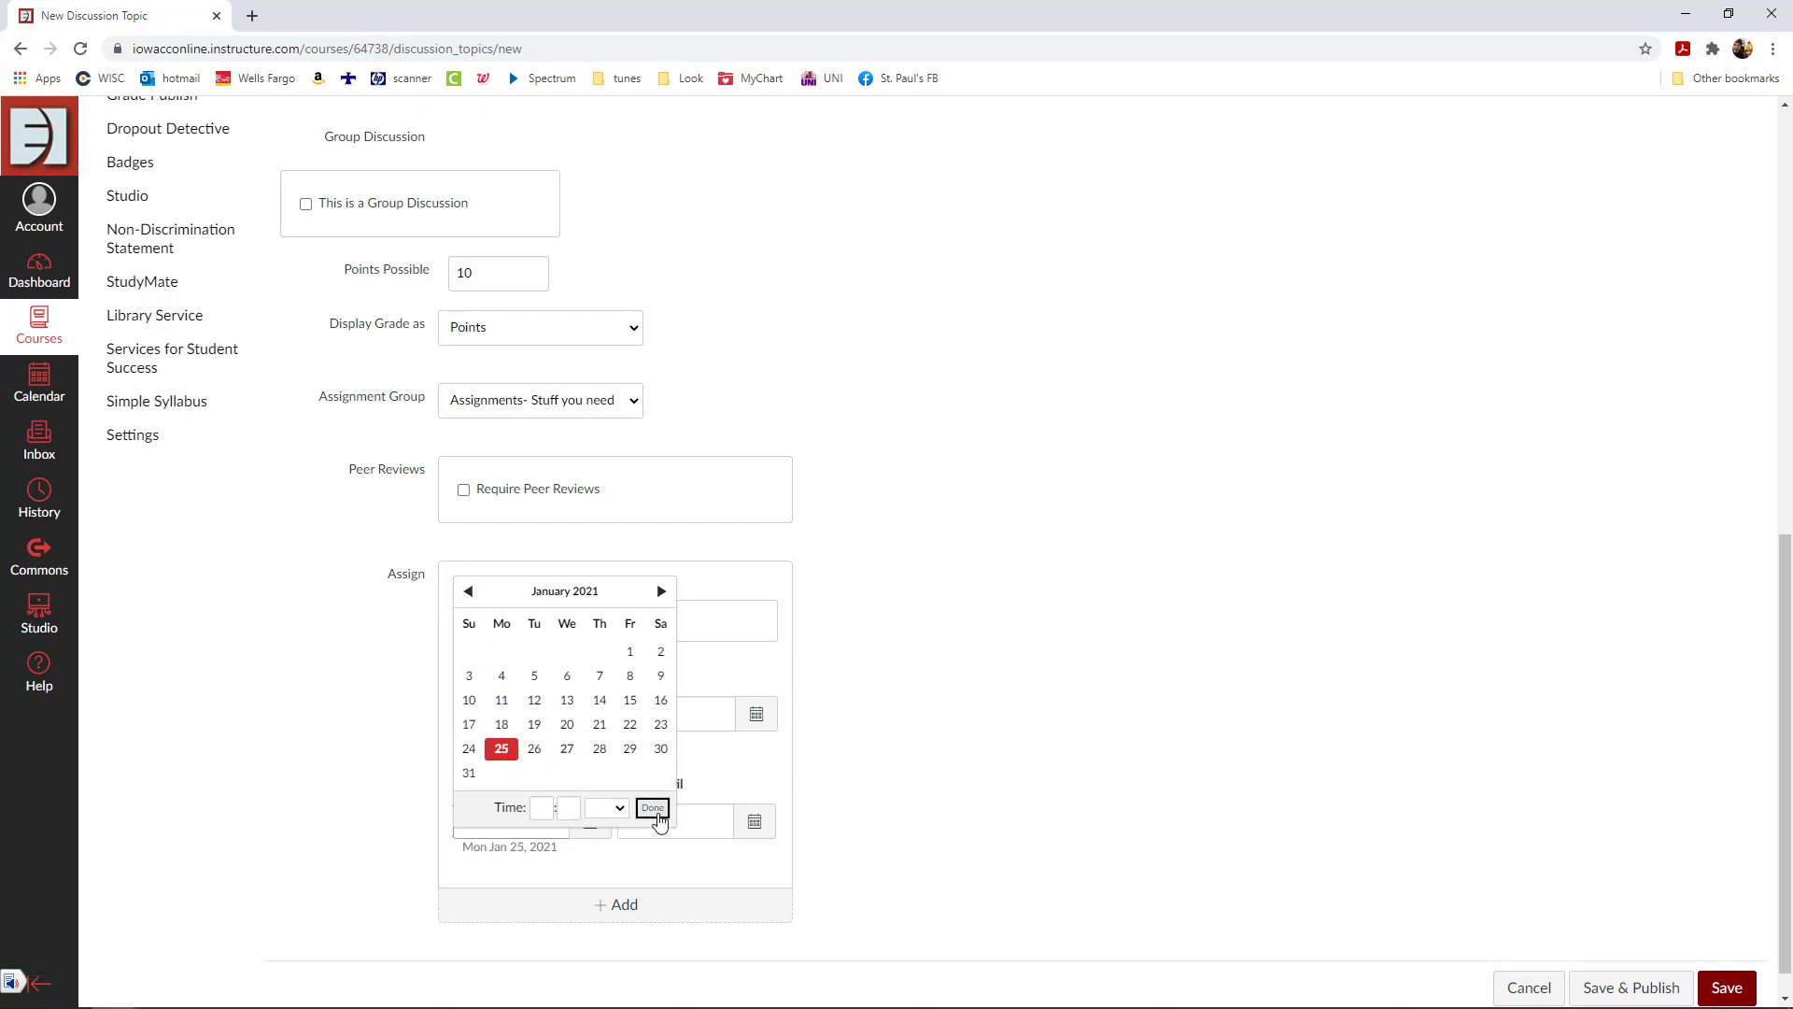
left_click(653, 808)
left_click(644, 818)
Step: Set the discussion's Until date to February 8, 2021
left_click(755, 822)
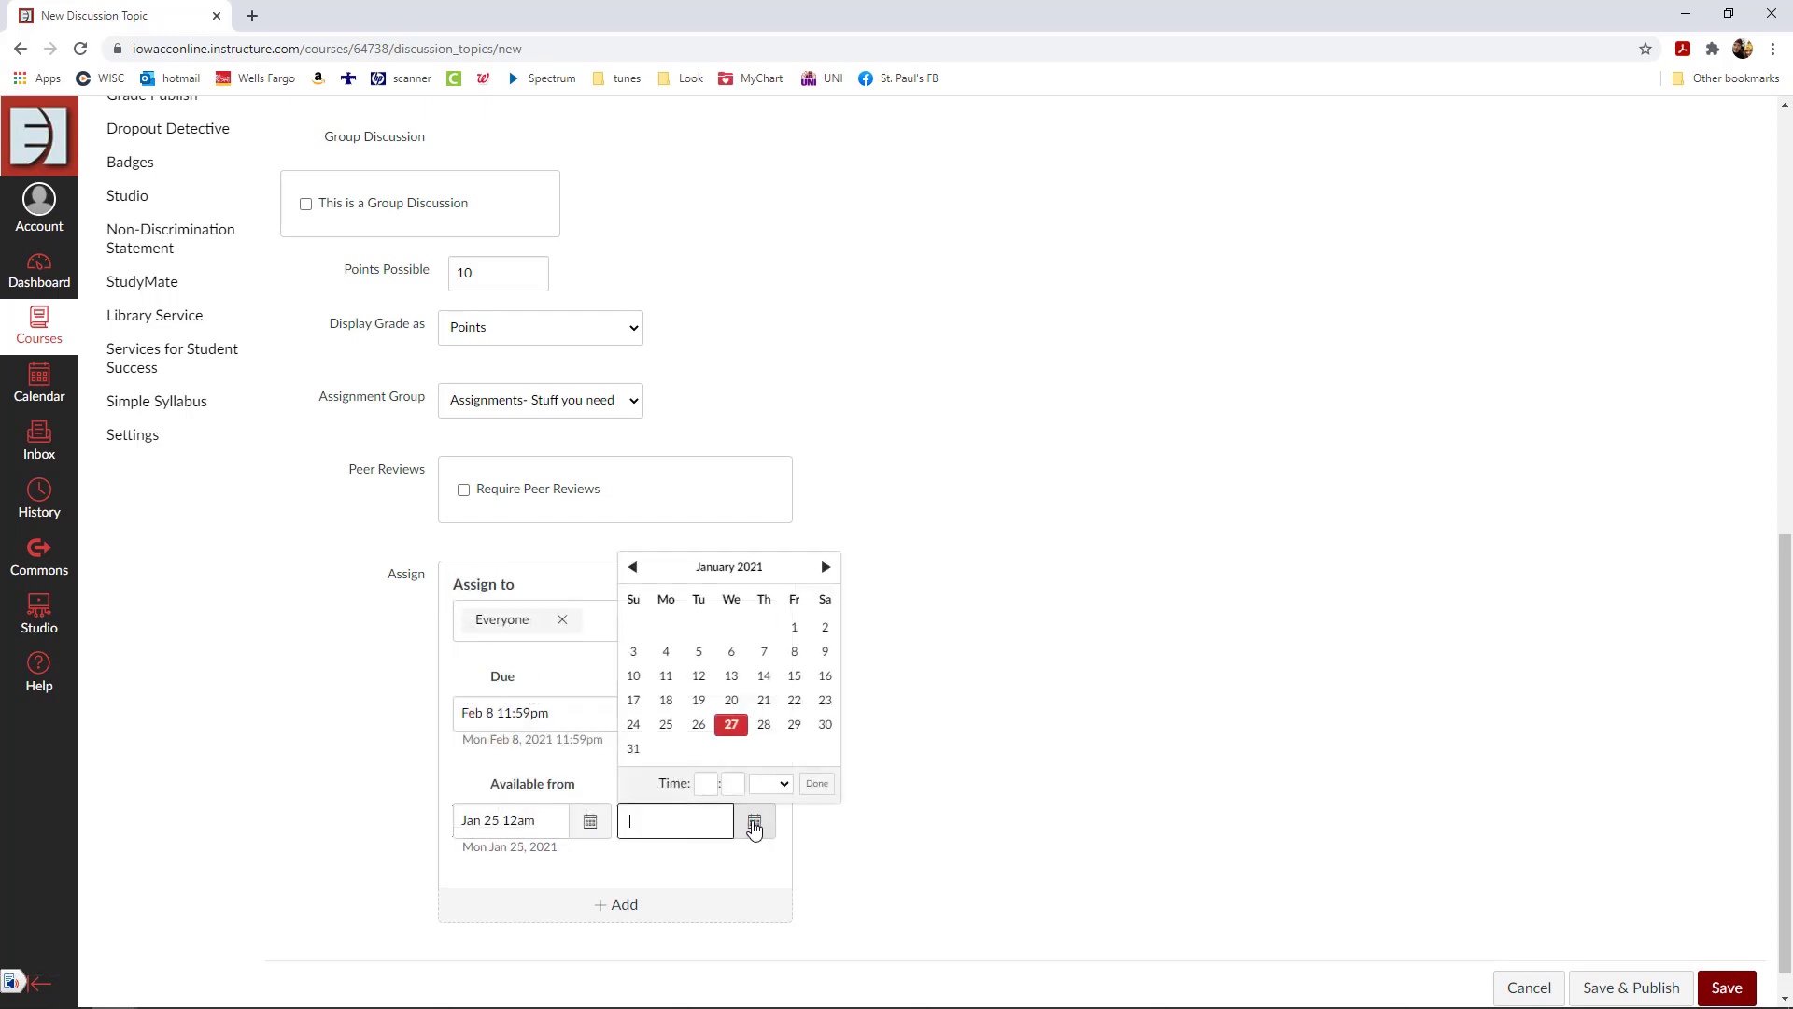
left_click(826, 567)
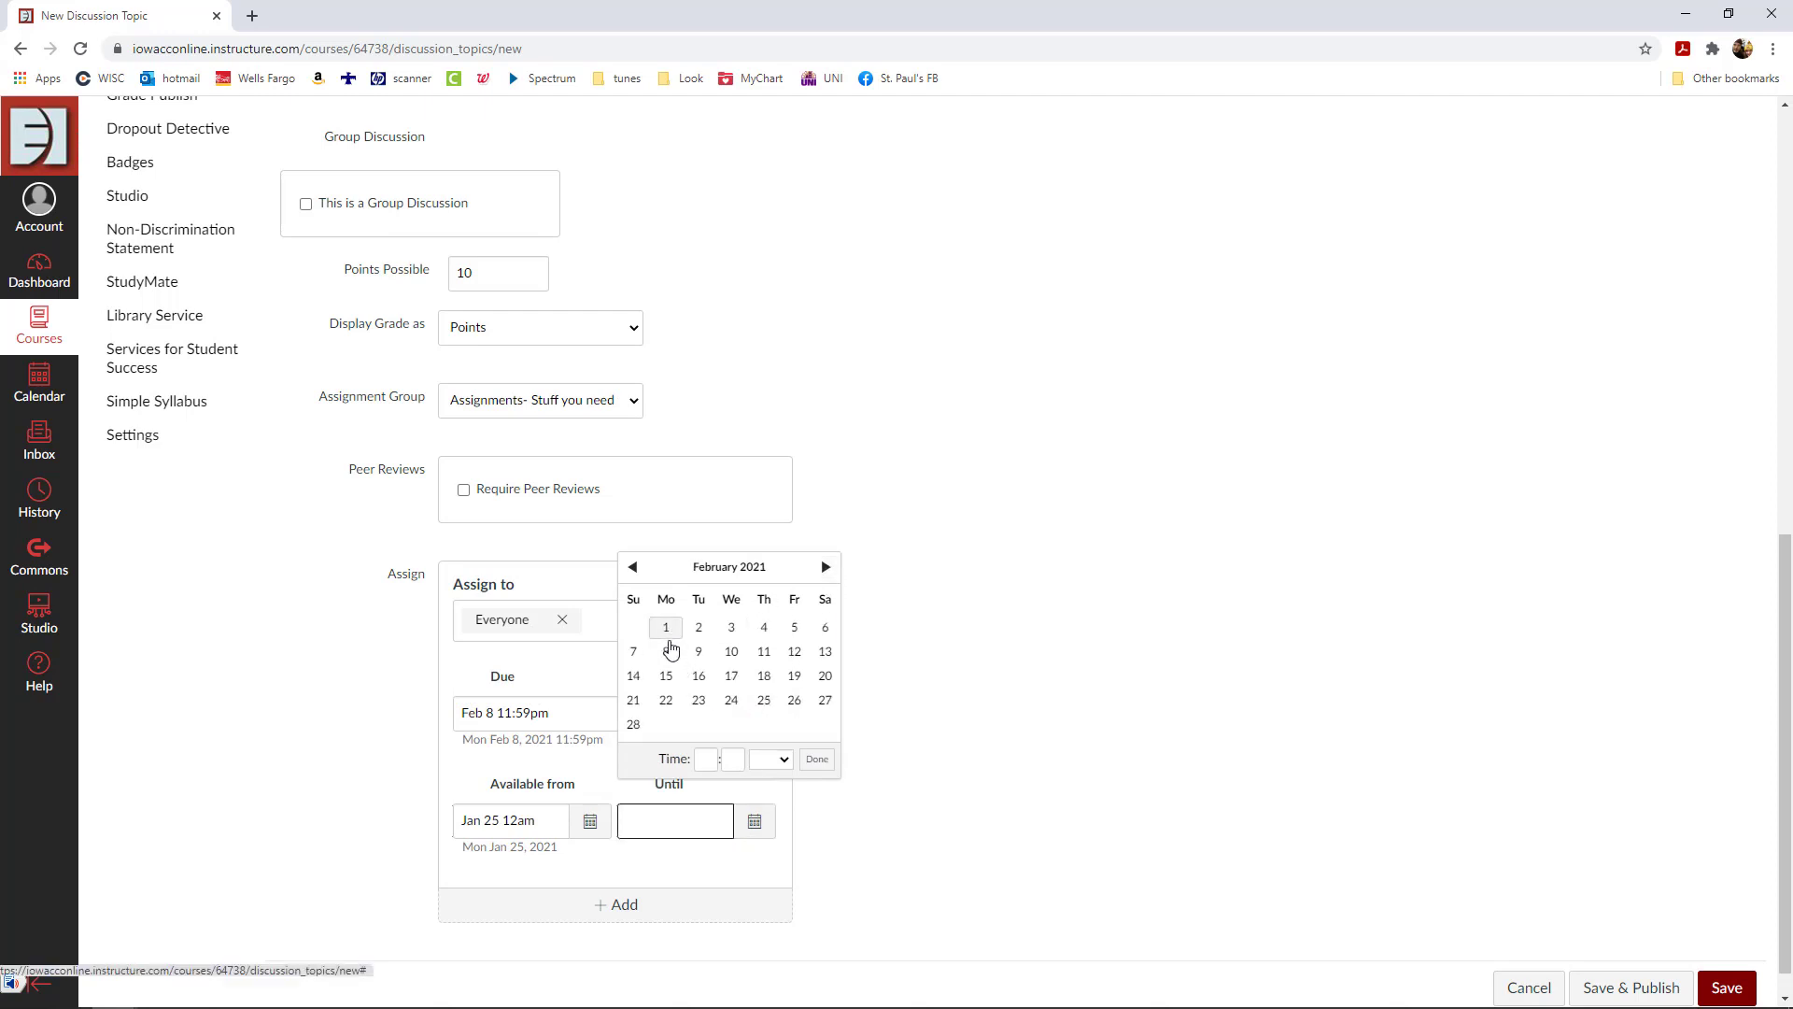
left_click(666, 651)
left_click(818, 760)
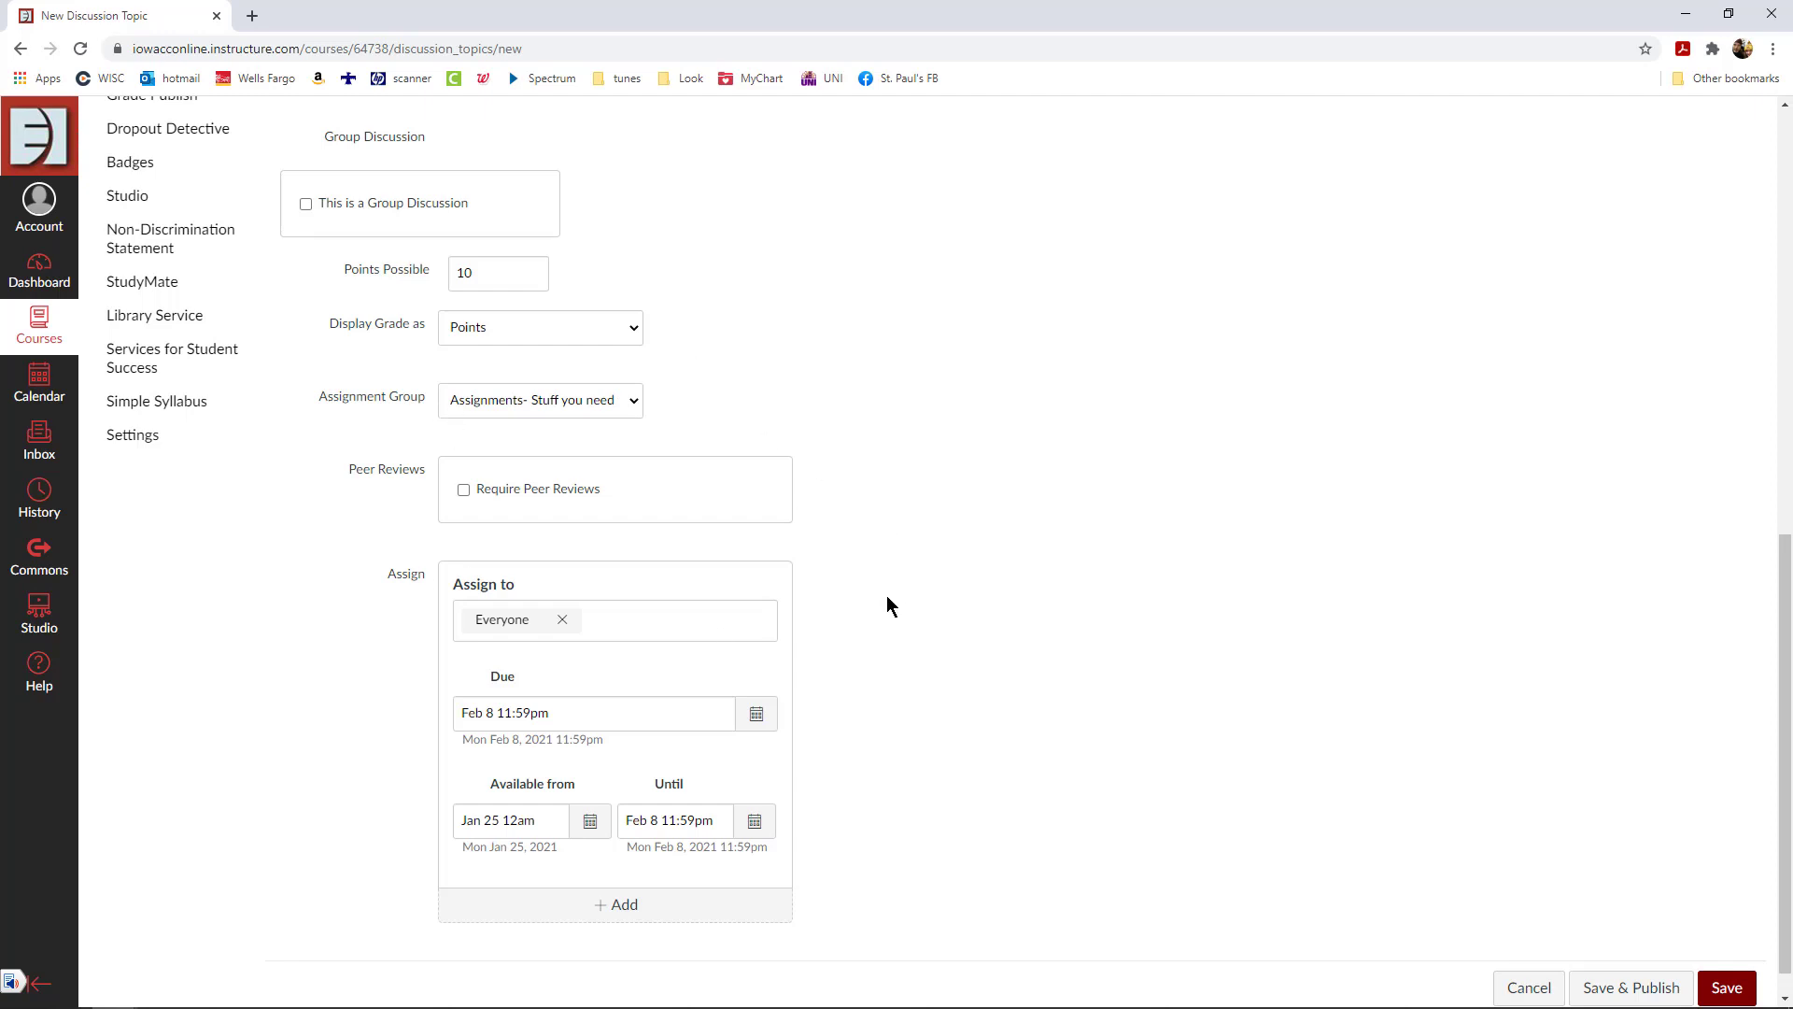
Step: Review the discussion's prompt and settings, and save the discussion without publishing it
scroll(887, 597, "up", 8)
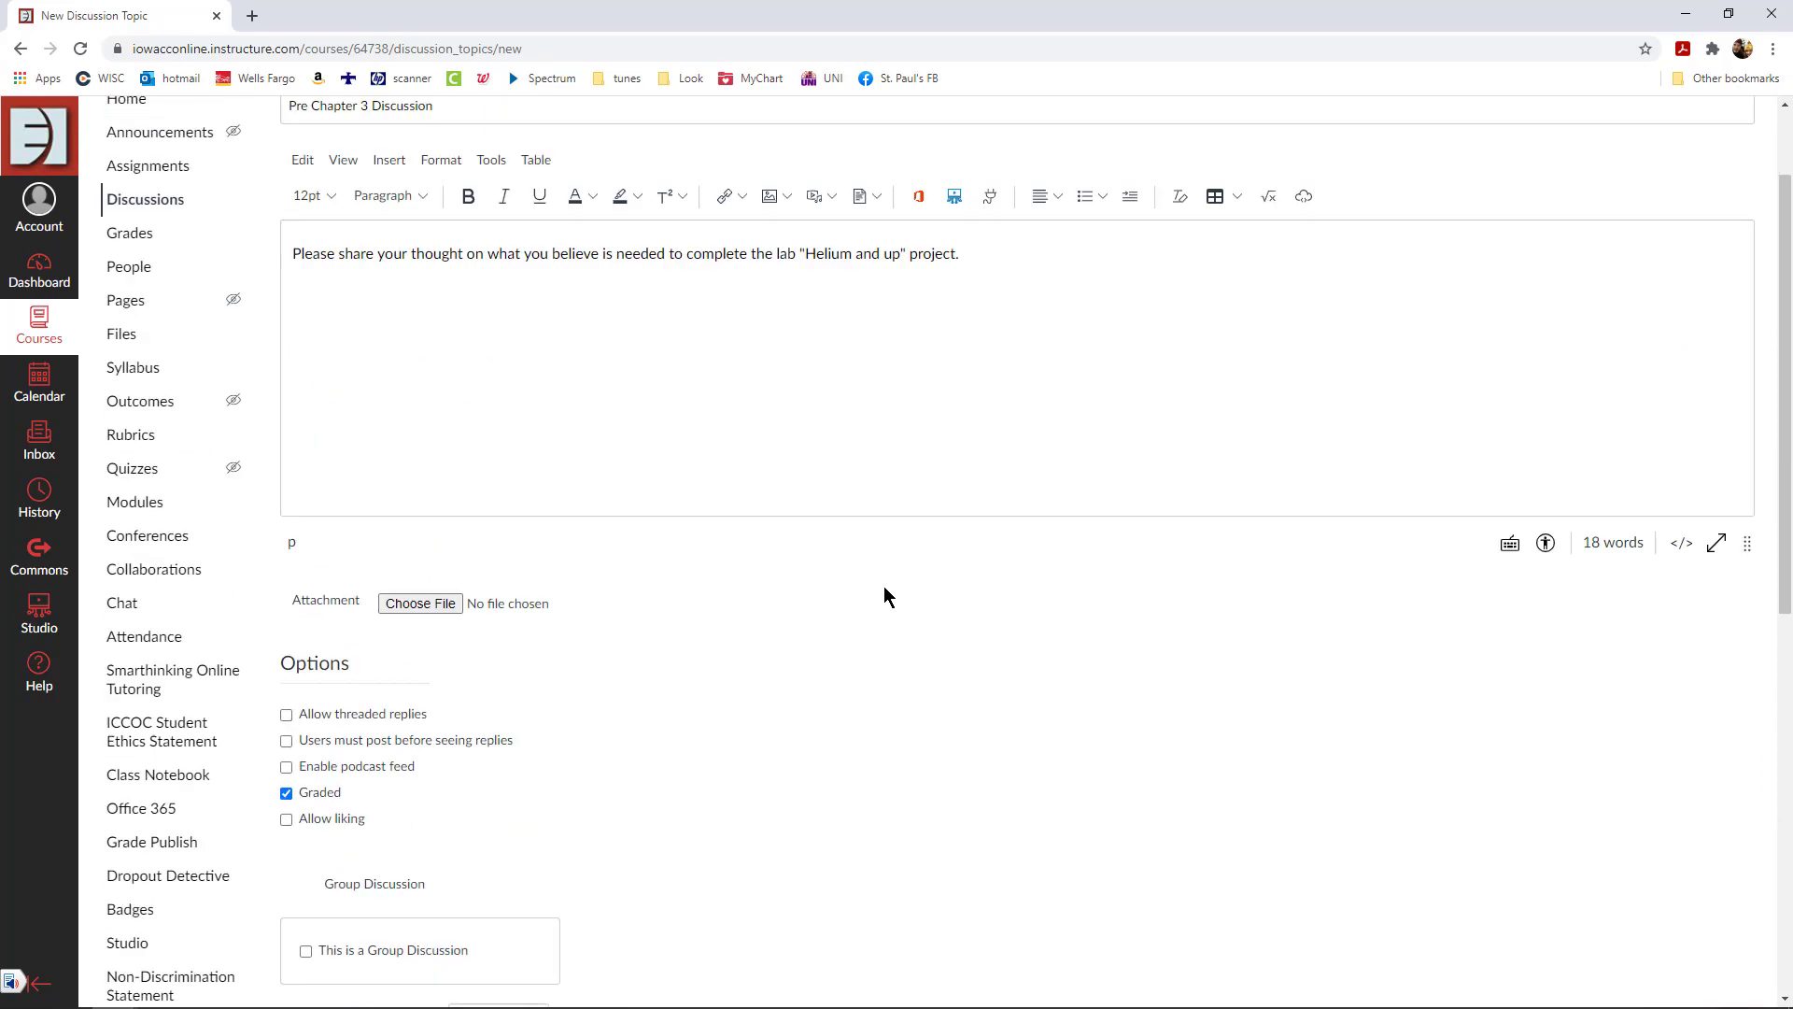
scroll(884, 586, "down", 9)
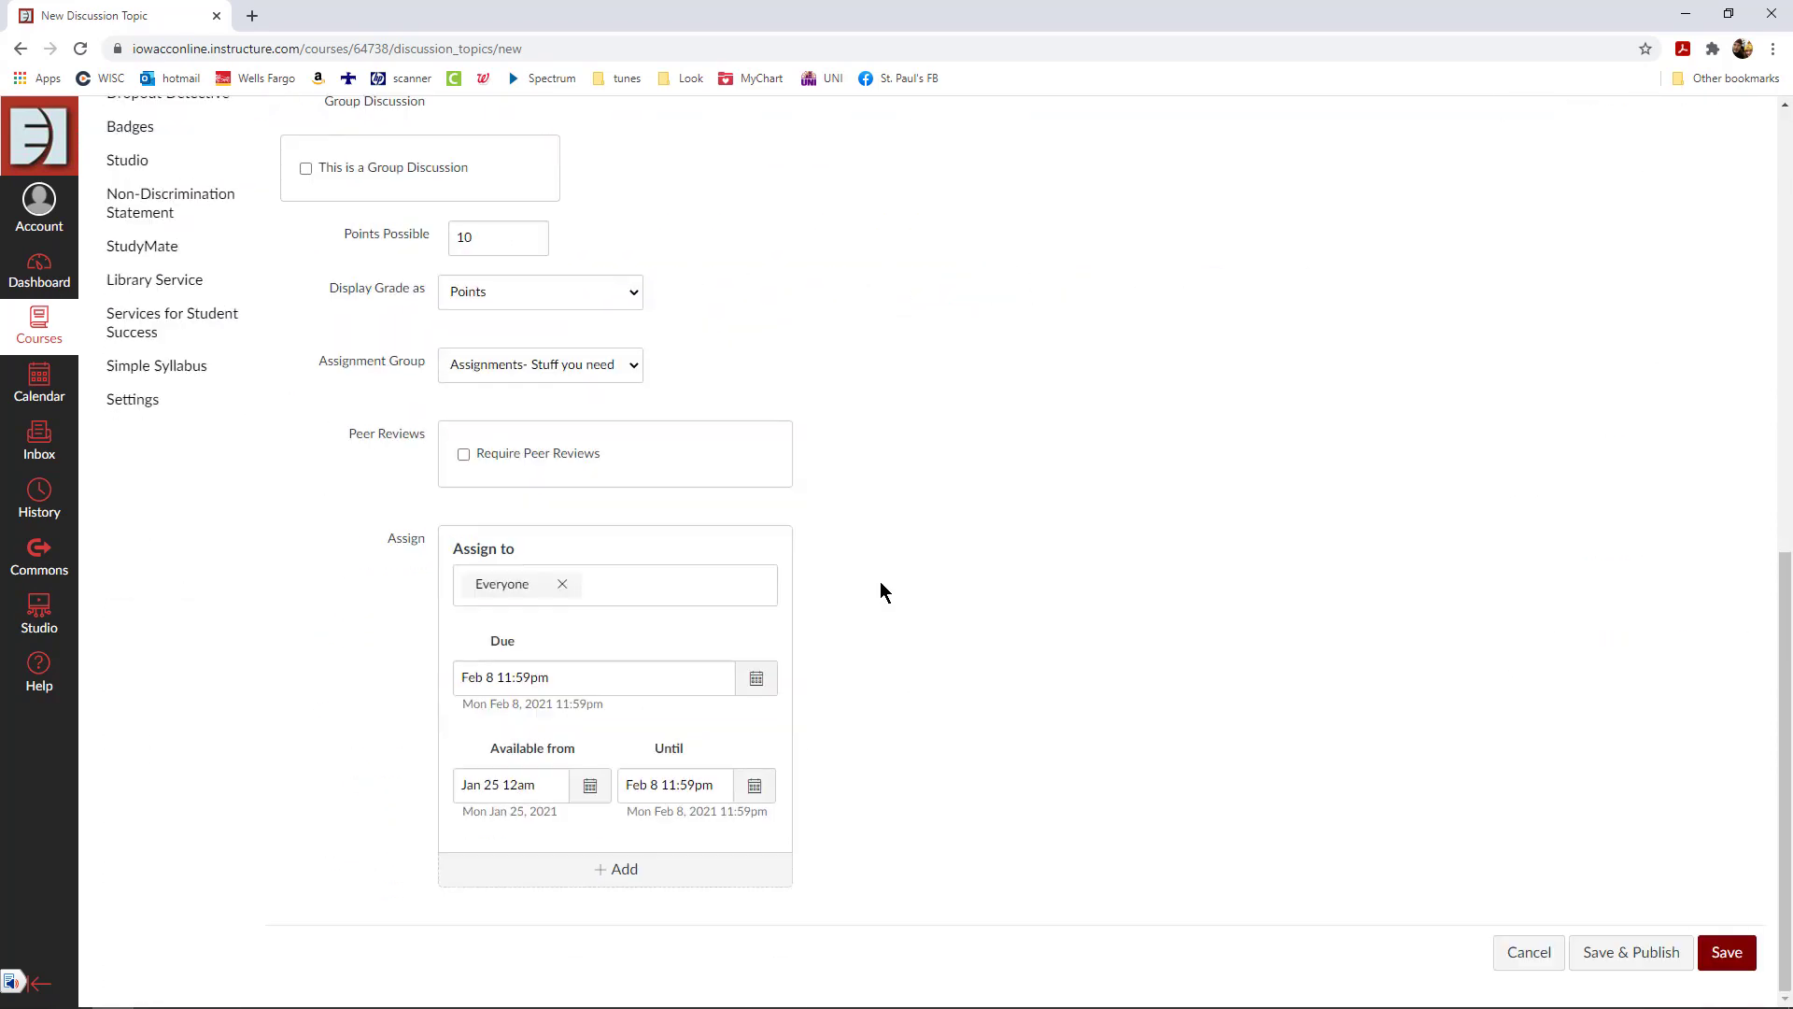
scroll(1299, 552, "up", 1)
scroll(1269, 568, "down", 1)
scroll(1263, 573, "up", 1)
scroll(1263, 575, "down", 1)
left_click(1728, 952)
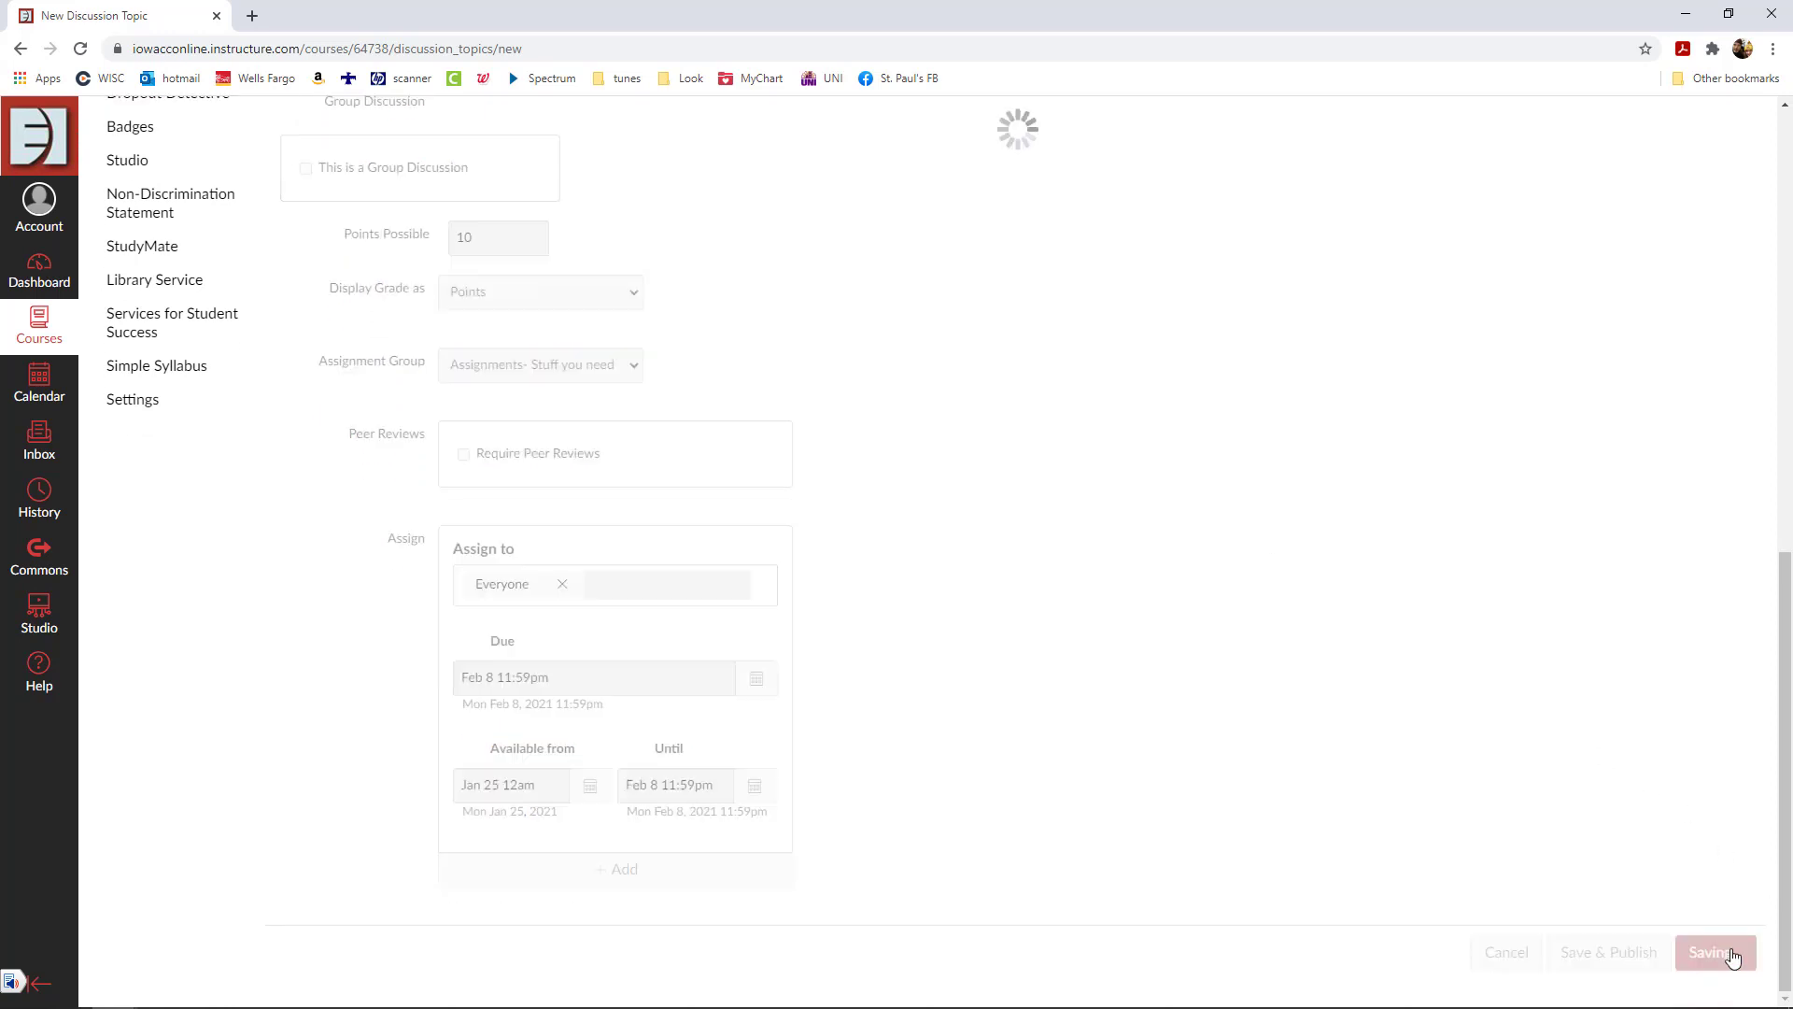